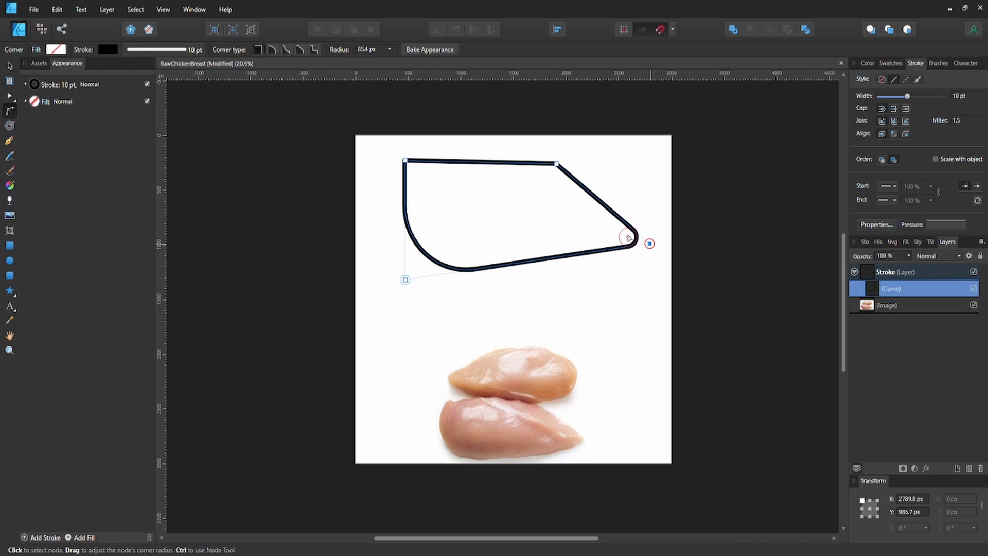
Add four nodes along the lower edge of the chicken breast outline and shift them into a smooth, slightly wavy contour.
key(a)
click(498, 265)
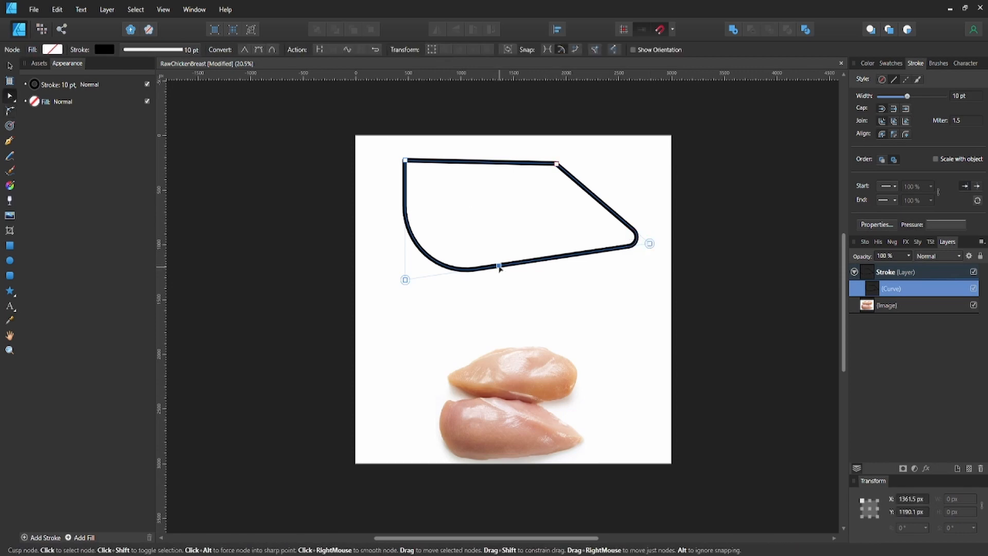
click(584, 253)
click(537, 260)
drag(499, 265, 500, 264)
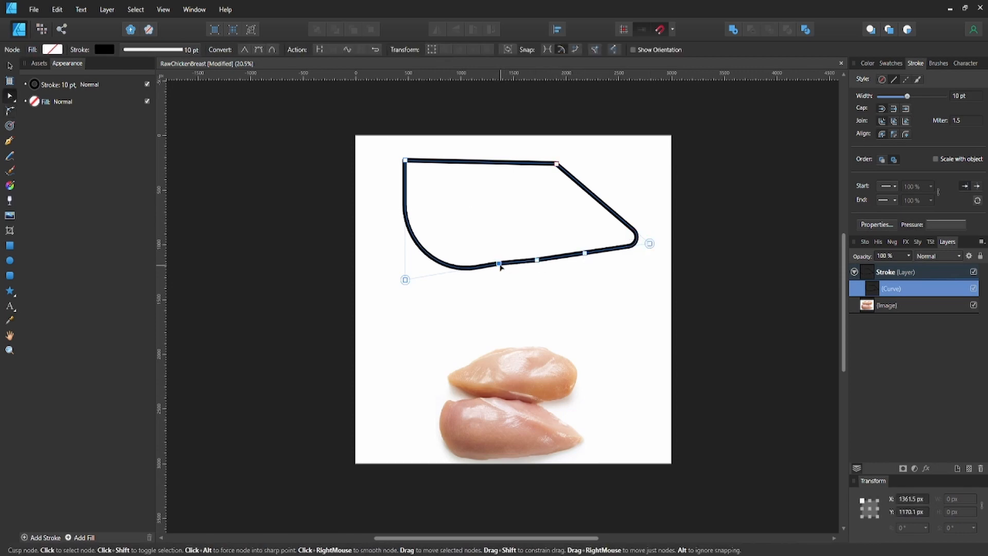
click(585, 253)
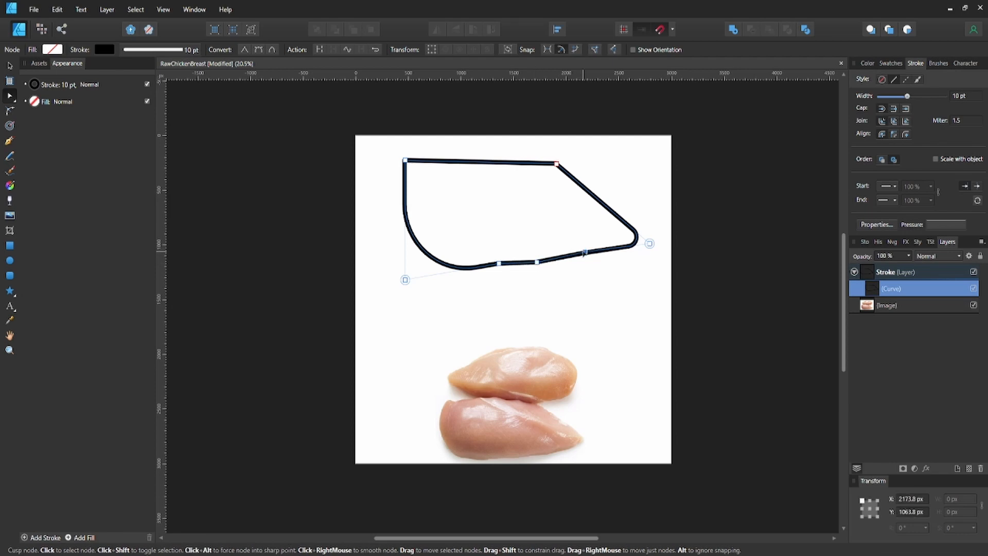
drag(585, 253, 563, 258)
click(563, 255)
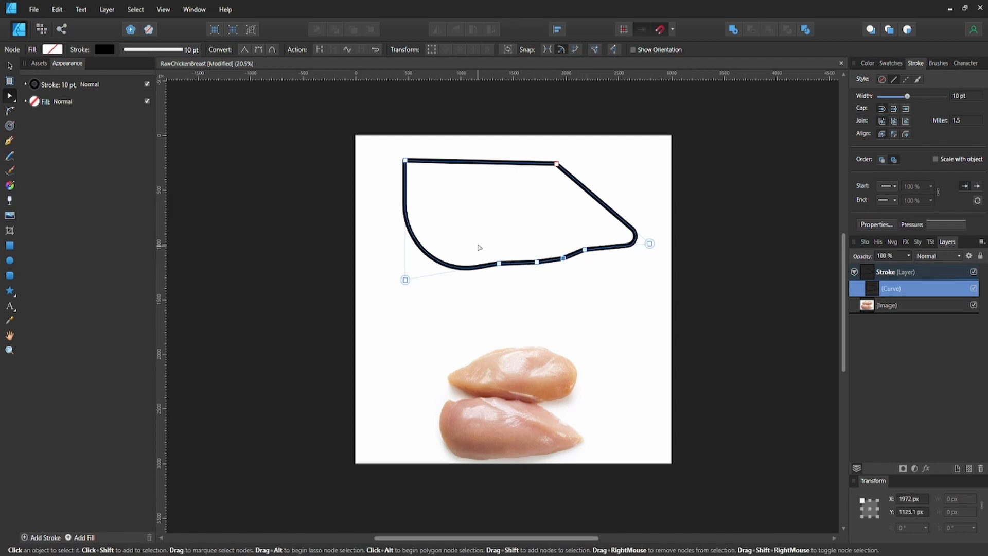
drag(463, 227, 596, 295)
click(604, 285)
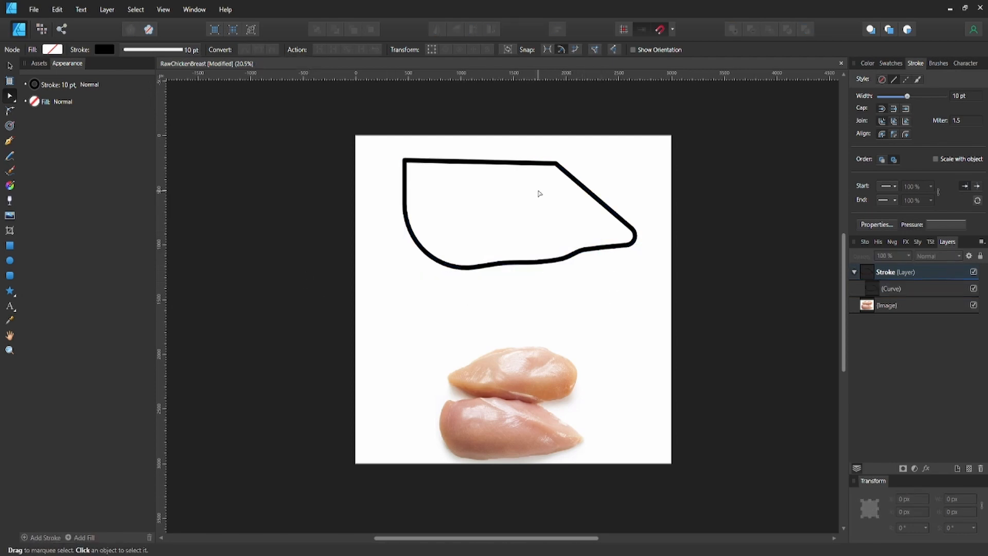
Add four nodes along the top edge of the chicken breast outline and raise the third one slightly.
click(466, 163)
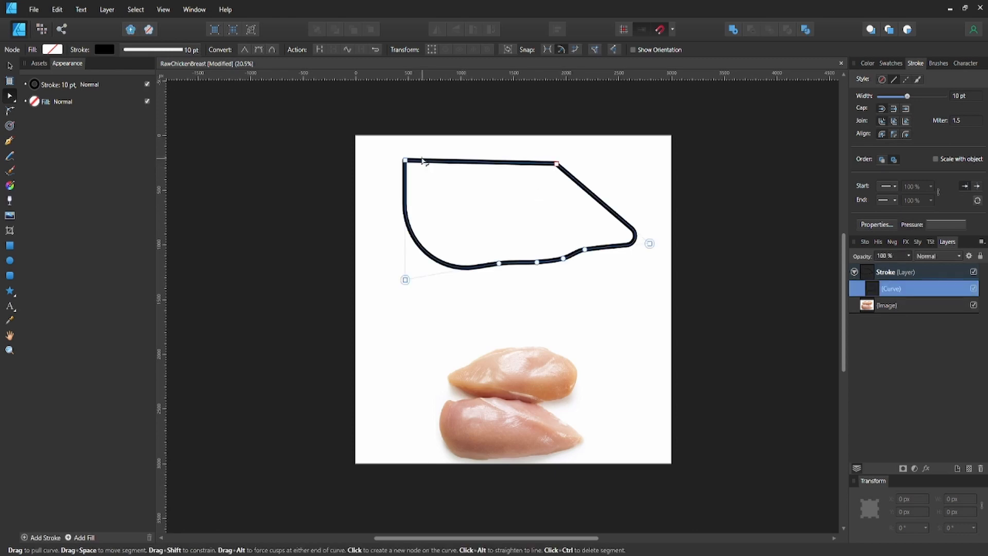
click(467, 162)
click(540, 163)
drag(513, 163, 505, 159)
Nudge the two leftmost added nodes on the outline's top edge downward so that edge becomes uneven.
click(468, 162)
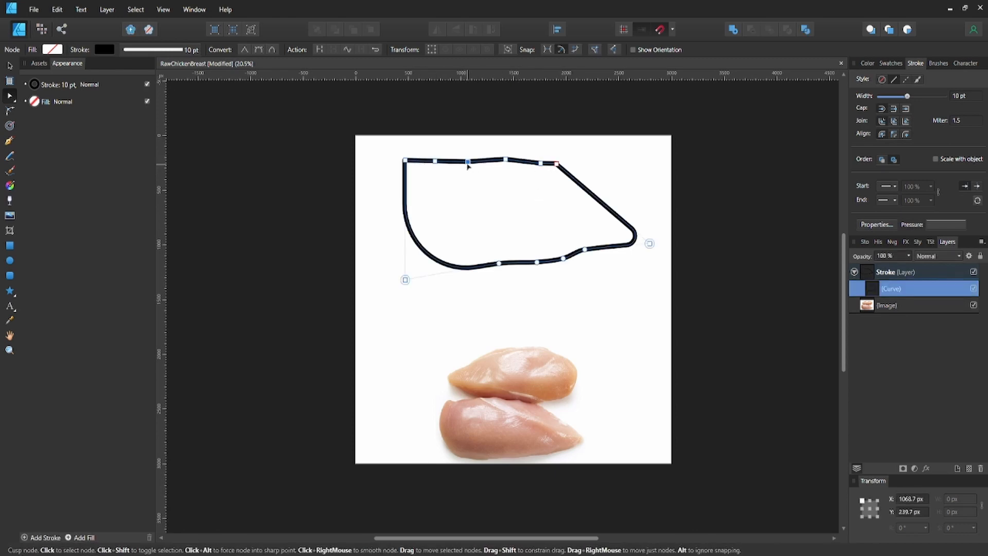
key(shift+Down)
key(shift+Down)
key(shift+Down)
key(shift+Down)
click(435, 161)
key(shift+Down)
key(shift+Down)
key(shift+Down)
key(shift+Down)
key(shift+Down)
key(shift+Down)
key(shift+Down)
key(shift+Down)
key(shift+Down)
key(shift+Down)
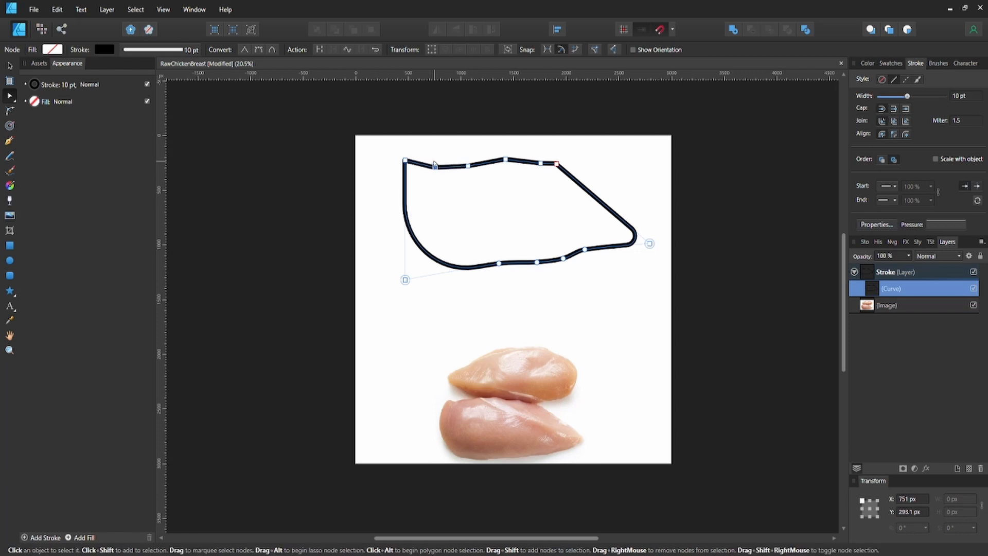
key(c)
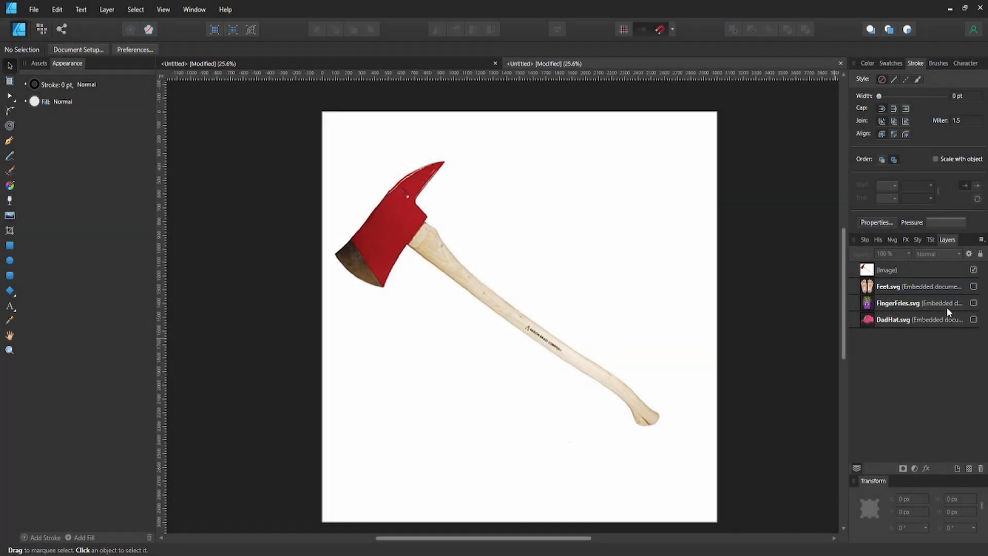
Preview the Feet.svg, FingerFries.svg and DadHat.svg artworks one at a time, ending with only the axe image visible.
click(974, 270)
click(974, 286)
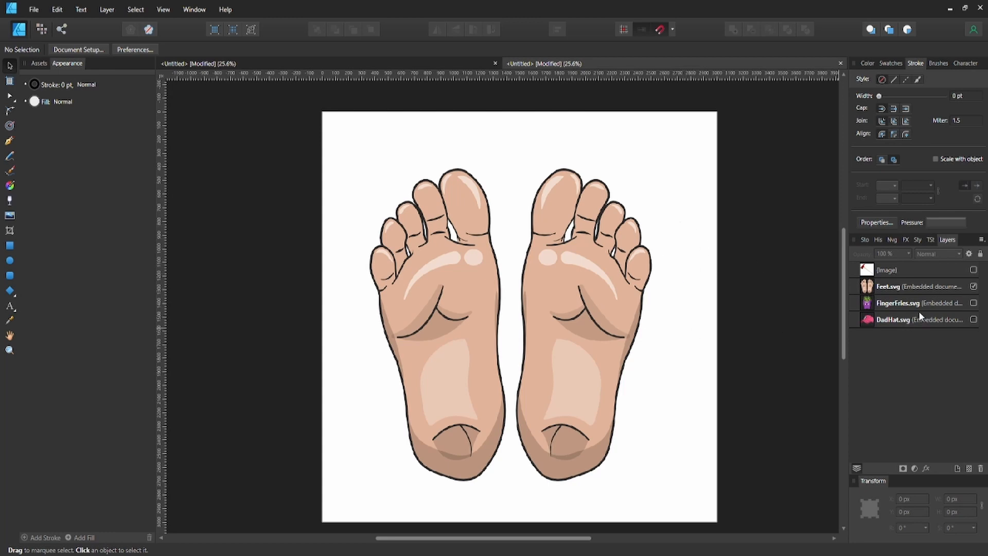
click(974, 287)
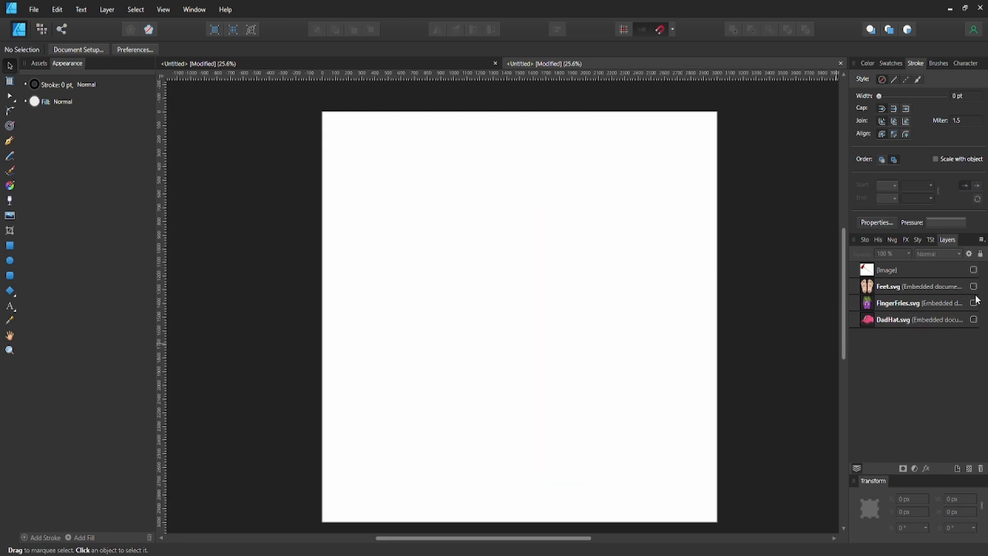
click(974, 303)
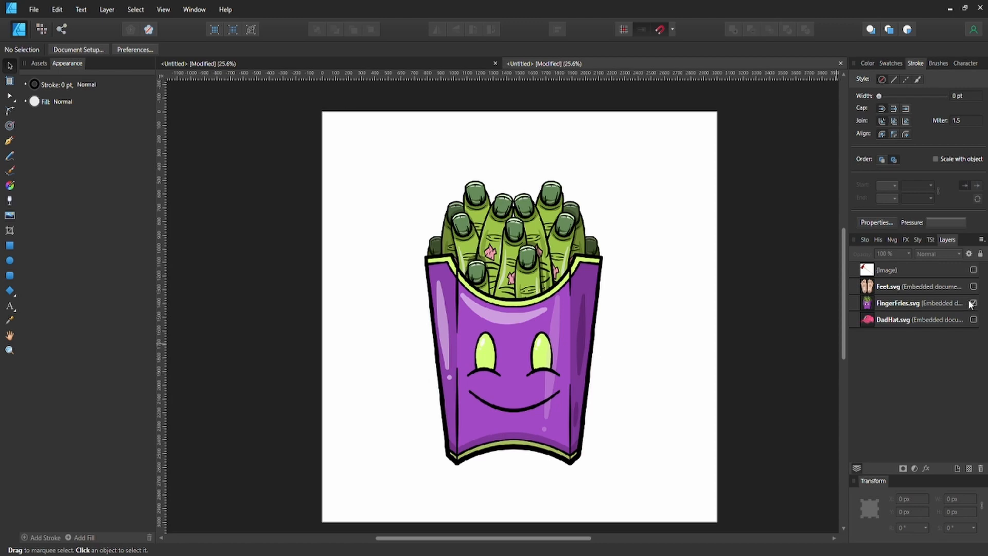
click(974, 303)
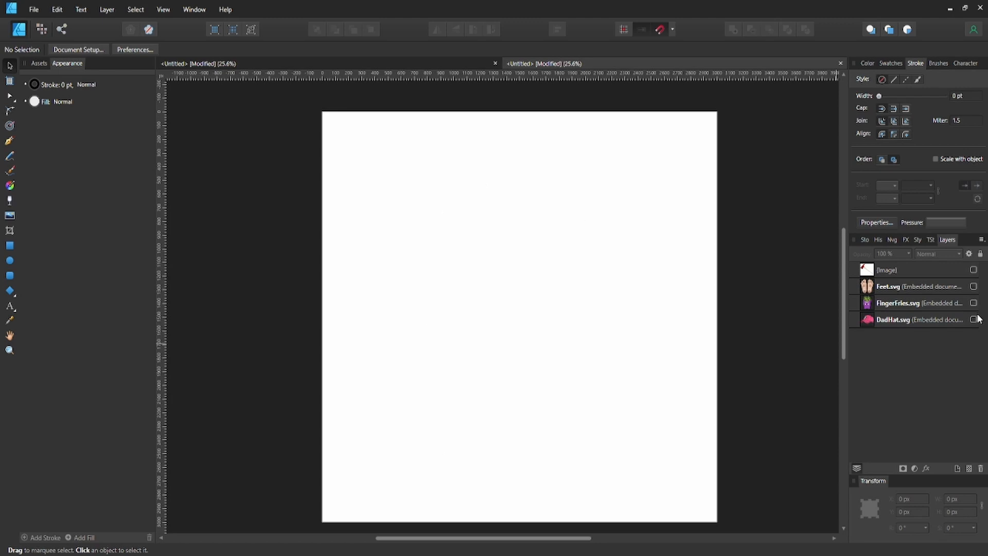
click(973, 319)
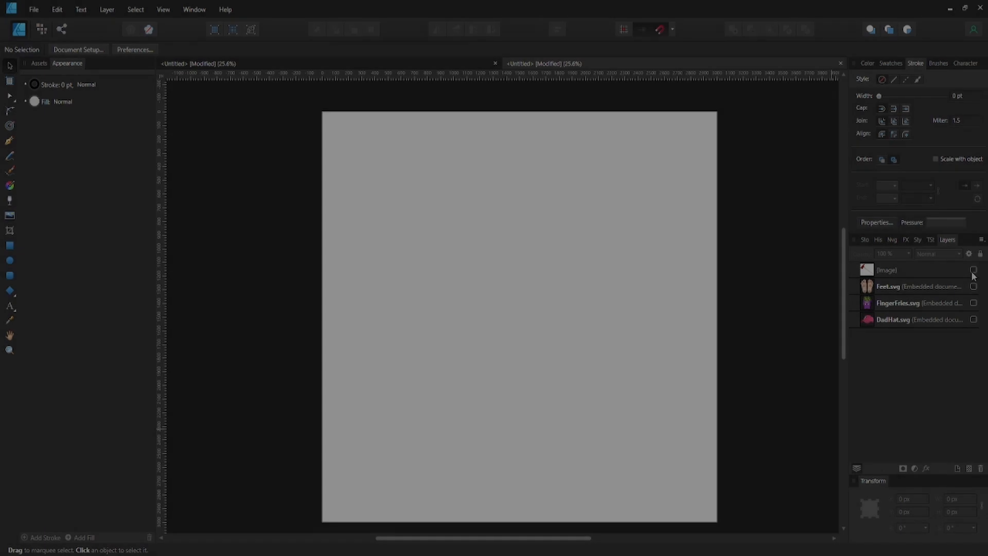
click(973, 270)
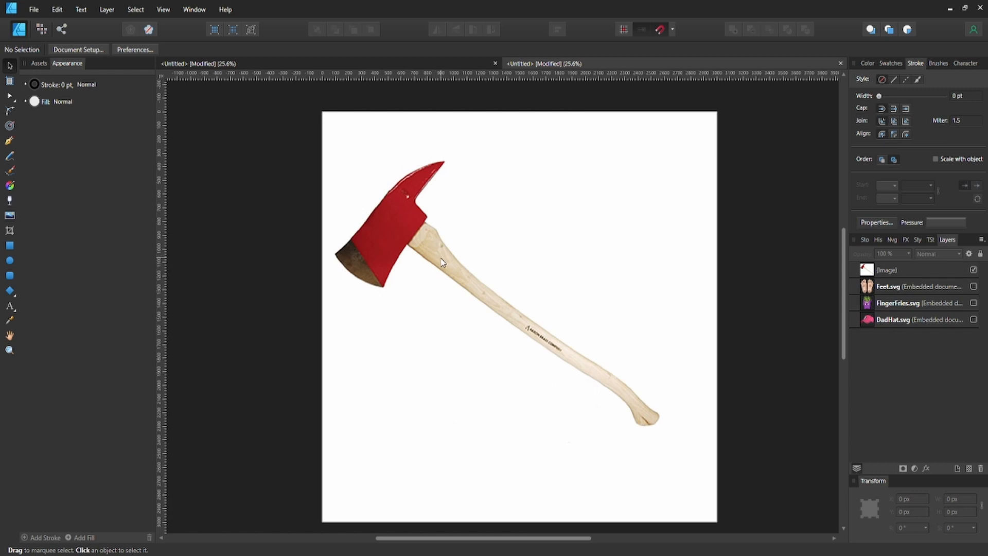
Center the axe reference image on the page and add a new layer above it for the line work.
drag(436, 261, 465, 277)
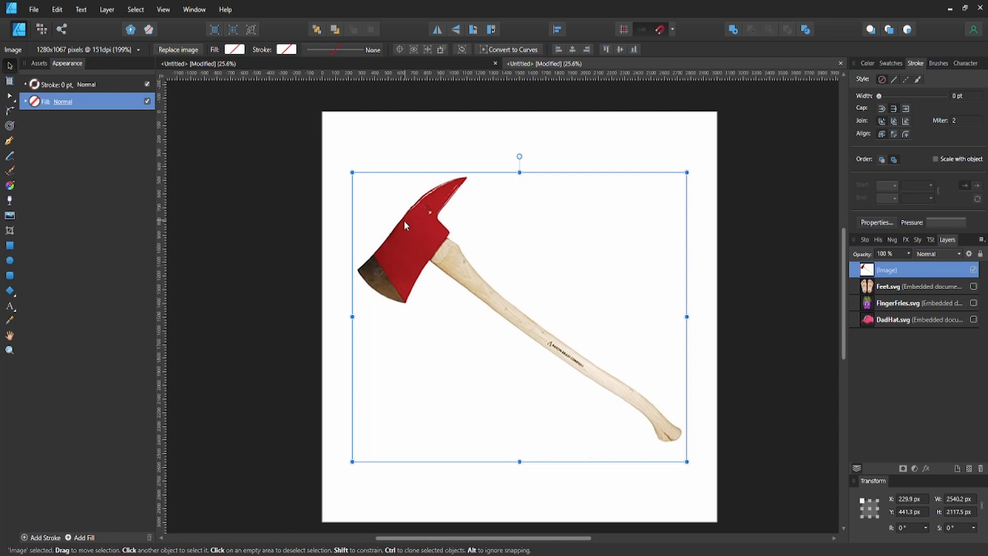
key(p)
click(957, 468)
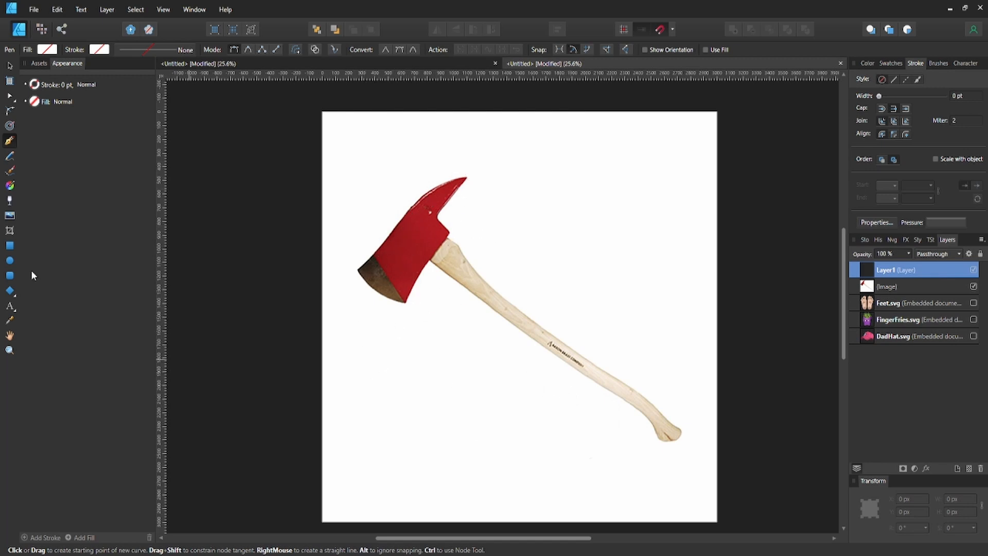
Draw a closed four-point outline around the main part of the axe head with the Pen tool.
click(10, 246)
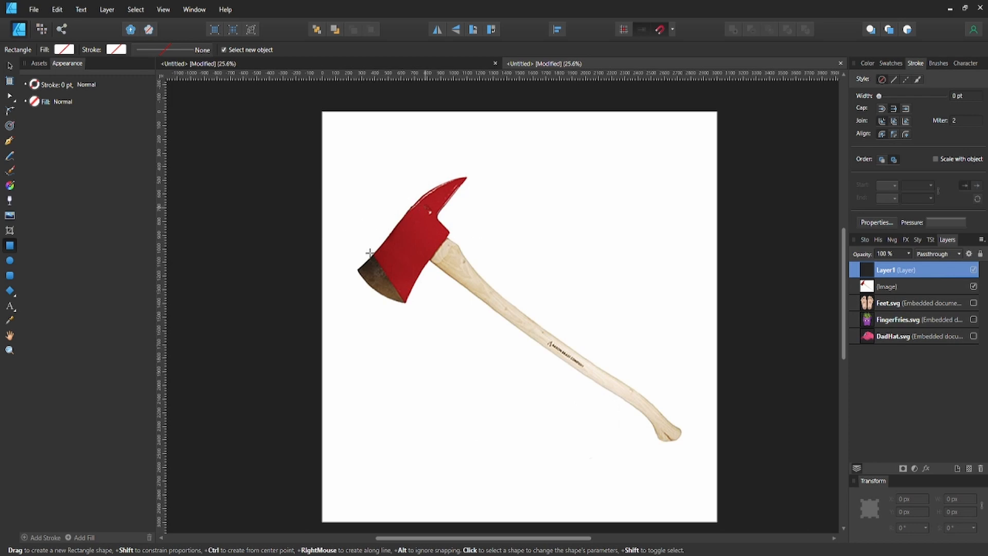
key(p)
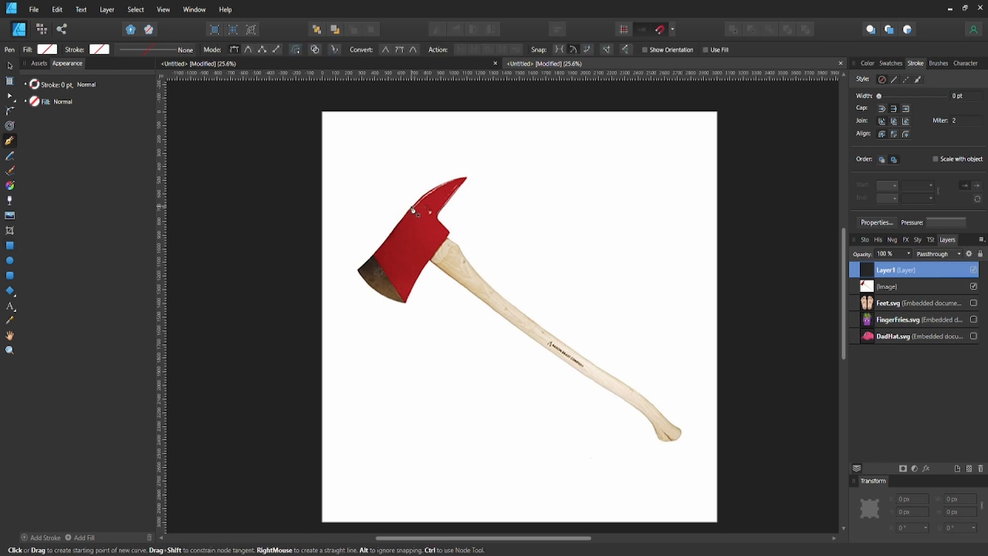
click(413, 205)
click(352, 268)
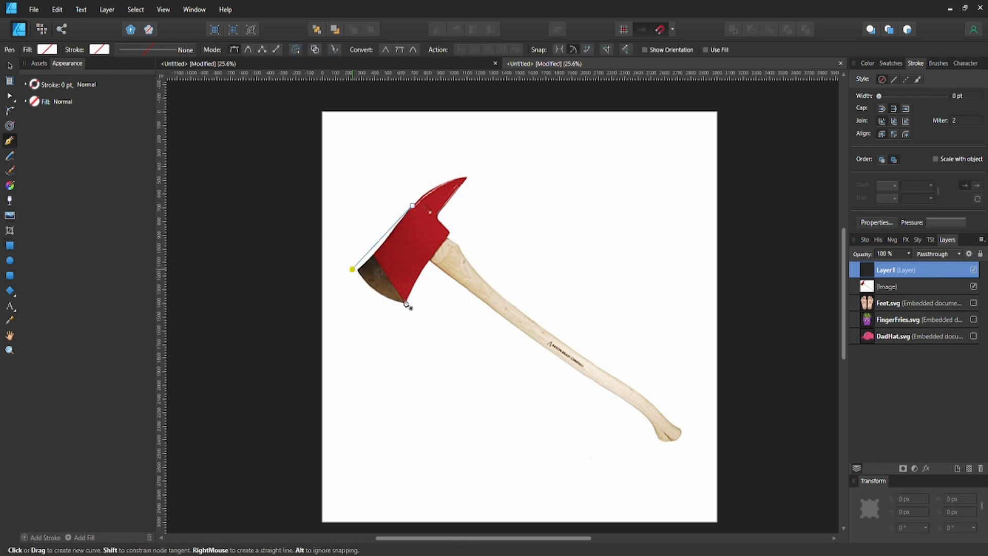
click(395, 313)
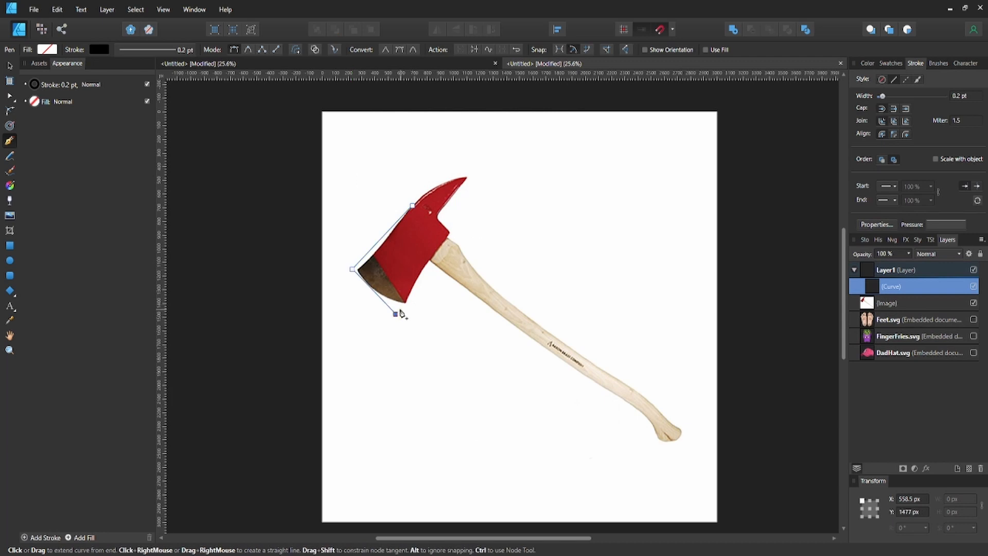
click(448, 236)
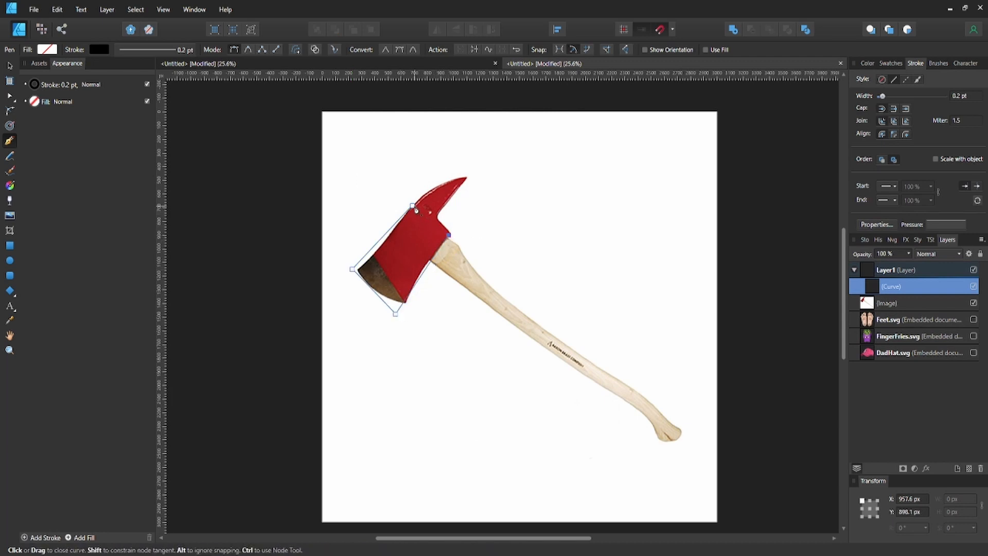
click(414, 206)
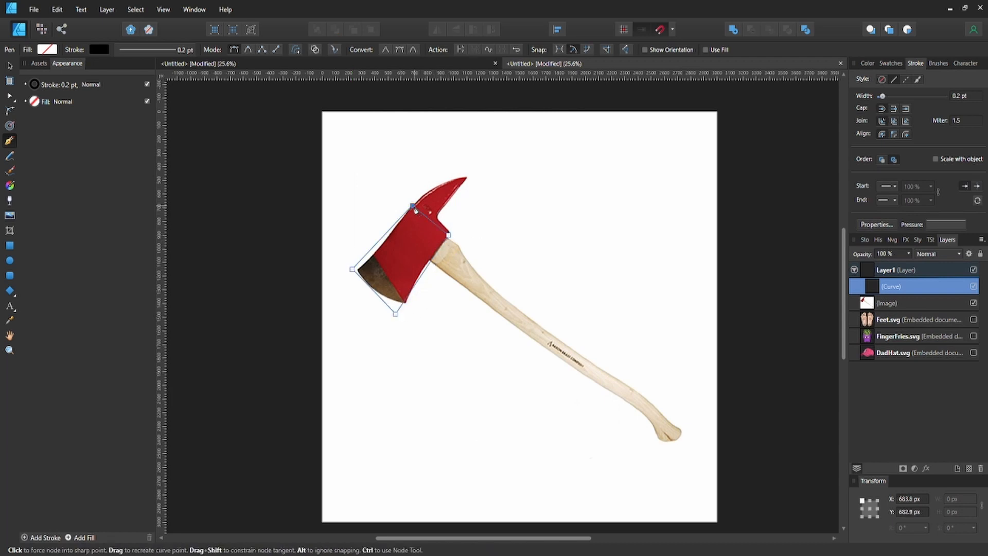
Set the axe head outline's stroke width to 8 pt and deselect the outline.
click(94, 48)
click(156, 51)
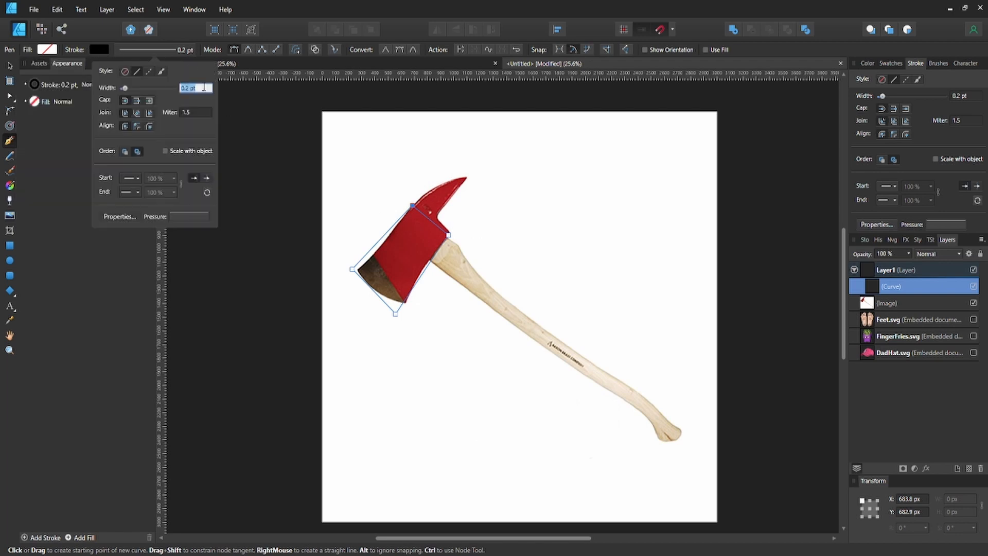
text(8)
key(Return)
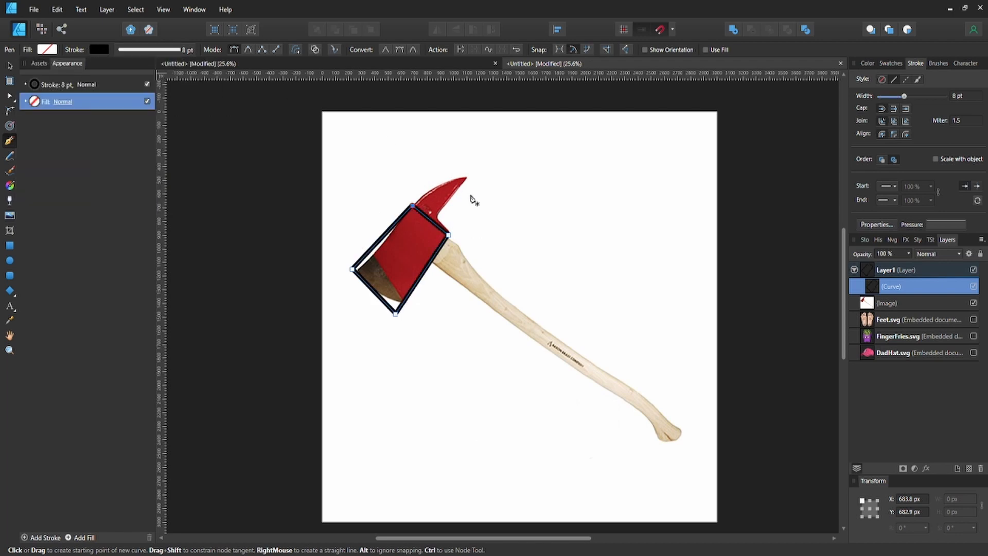
key(v)
click(467, 216)
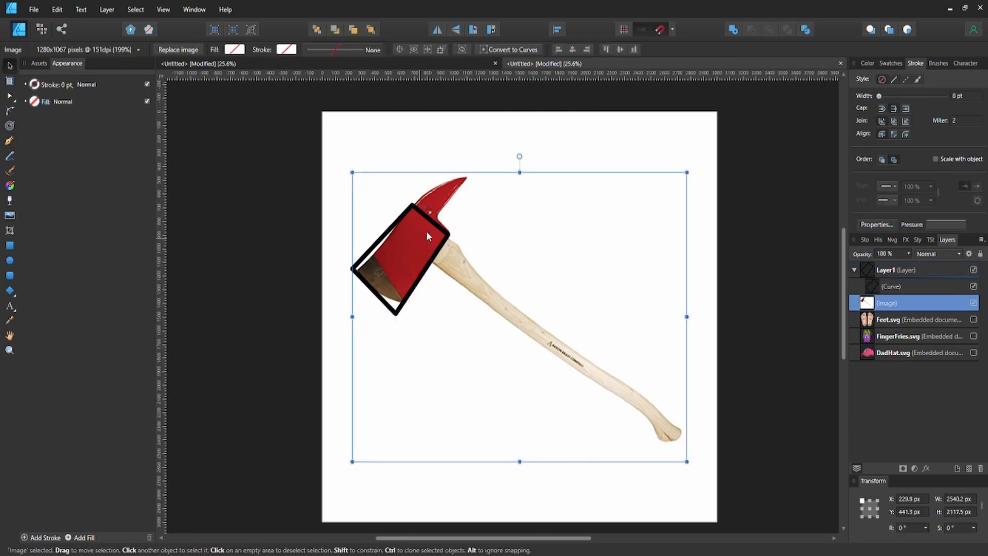
Draw a closed triangular 8 pt outline over the axe's pointed spike, with its base on the head outline's upper edge.
click(432, 225)
key(p)
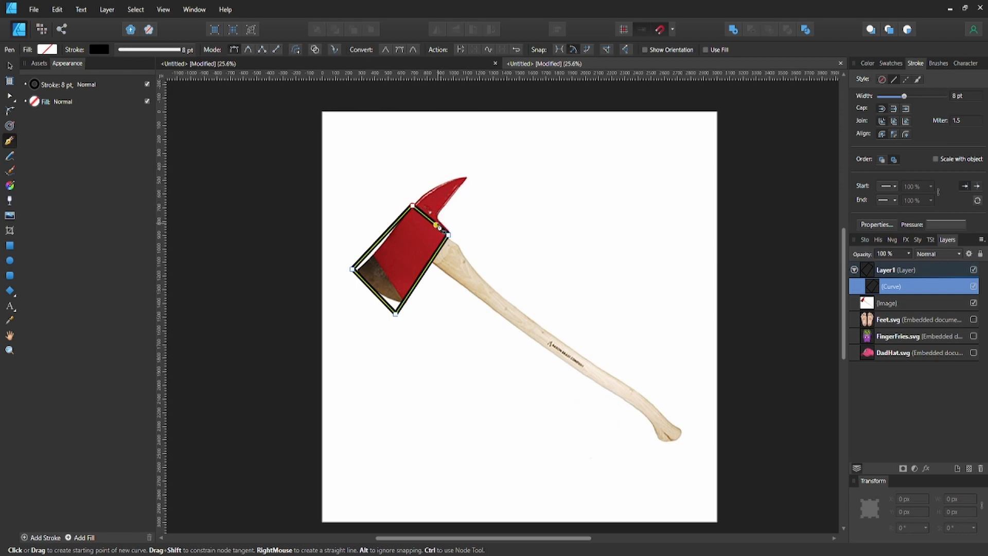
click(464, 172)
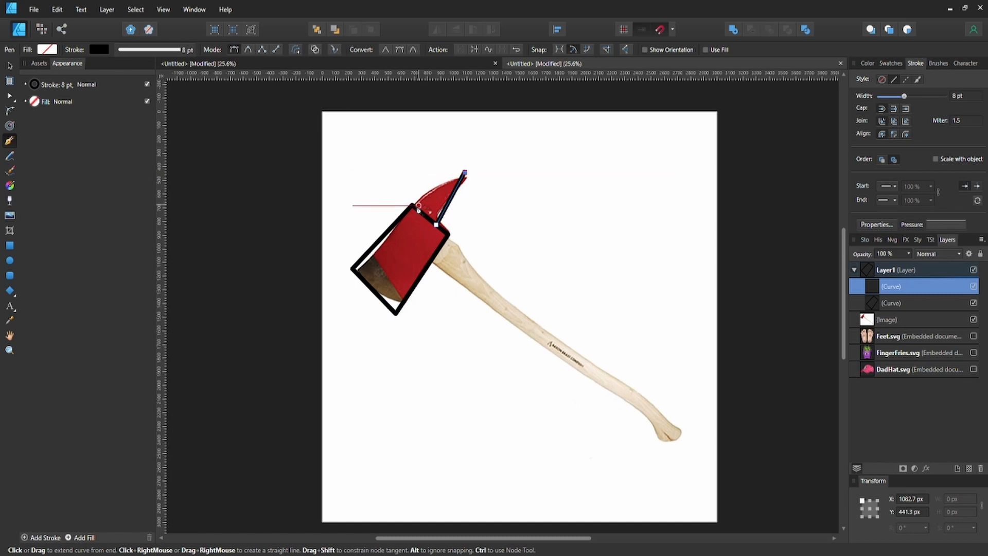
click(437, 225)
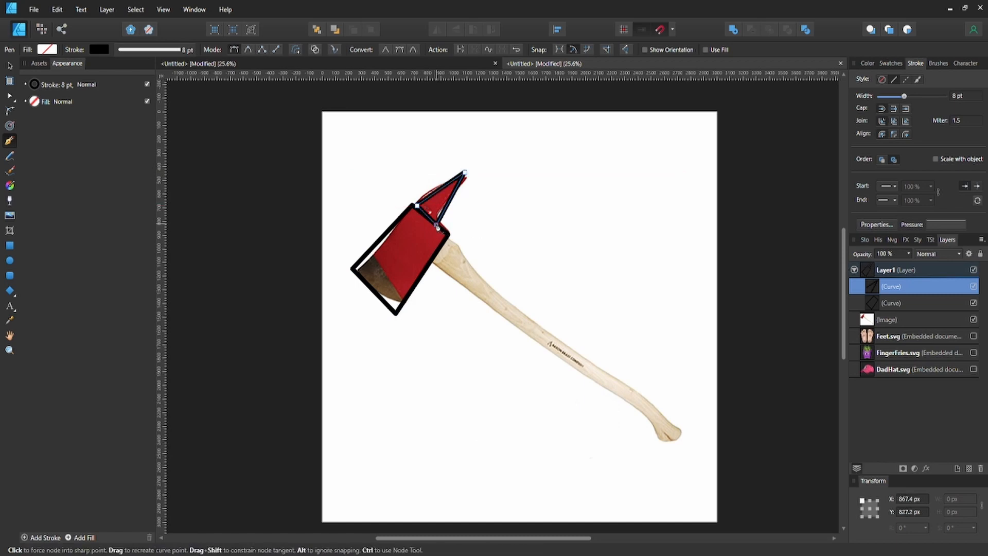
key(v)
click(487, 227)
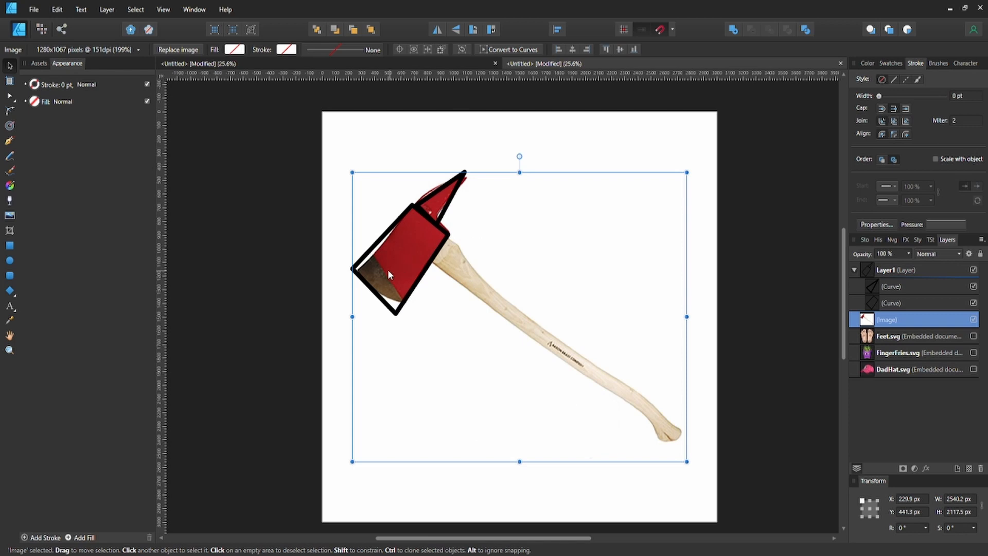
Shift the spike outline's left base node slightly toward the corner of the axe head outline.
click(439, 195)
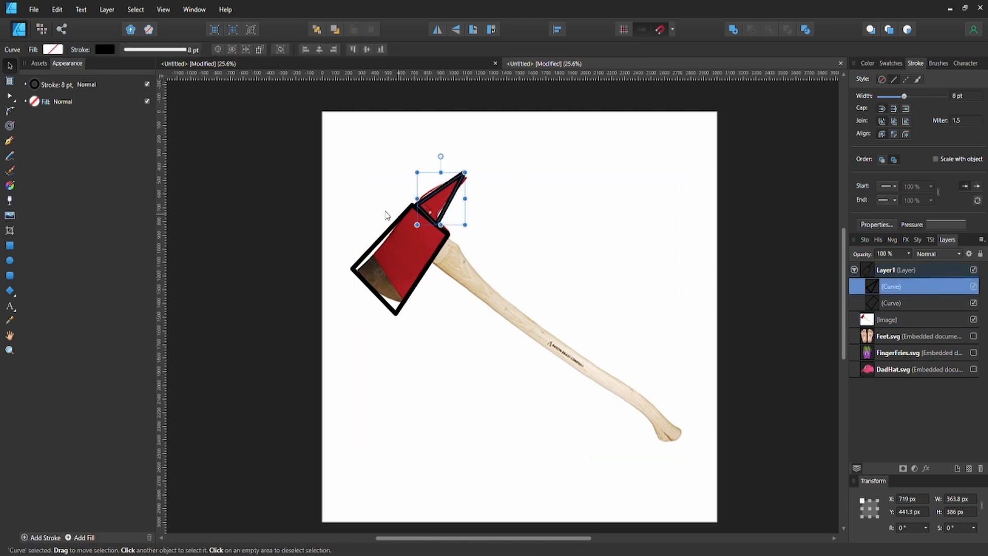
double_click(428, 208)
click(417, 207)
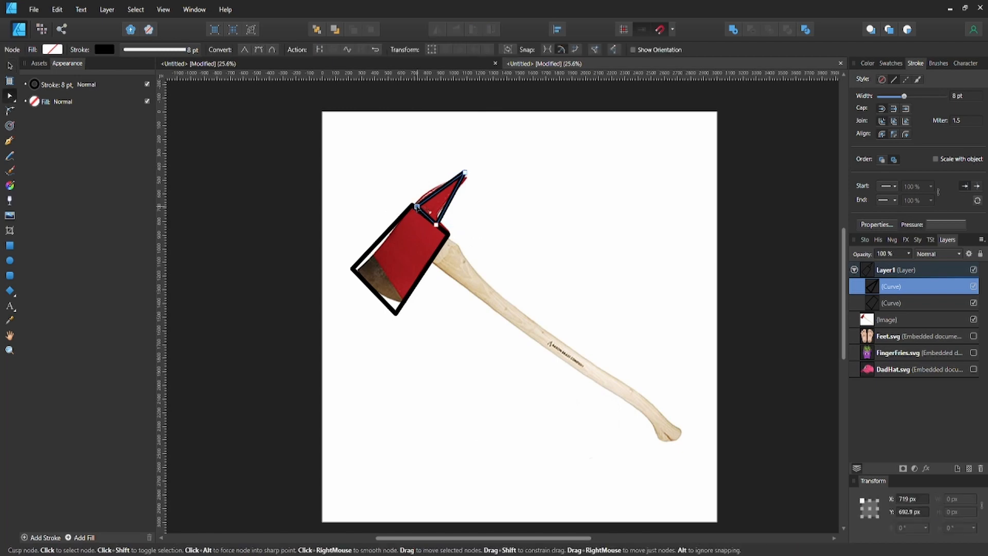
drag(417, 207, 415, 208)
click(512, 155)
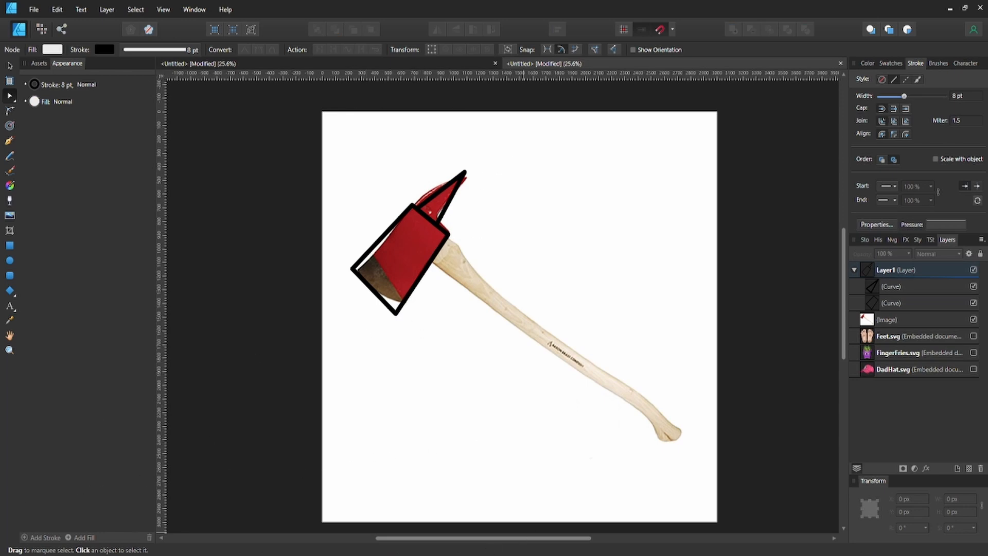
Draw a closed four-point 8 pt outline along the axe's wooden handle, from the head to the handle's end, with the Pen tool.
click(510, 456)
key(p)
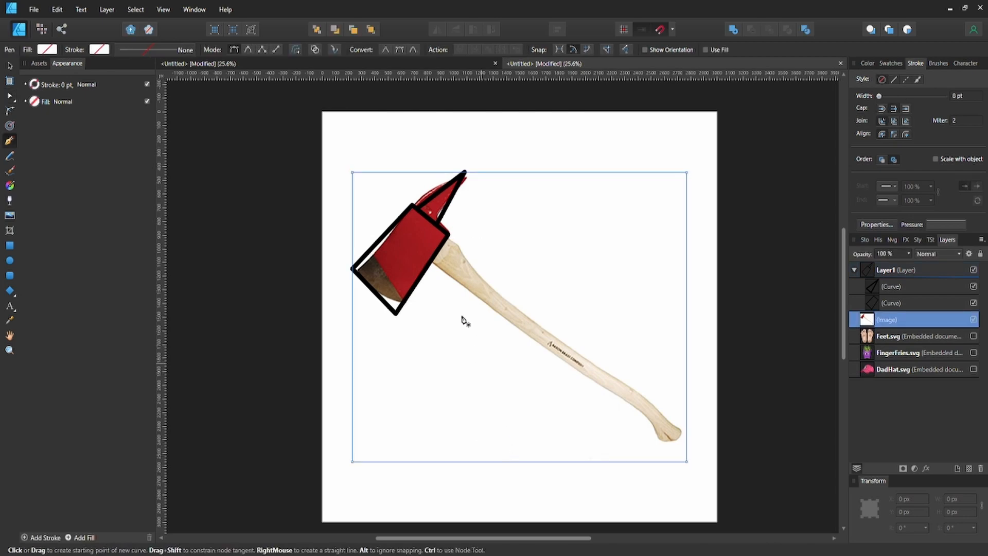
click(449, 238)
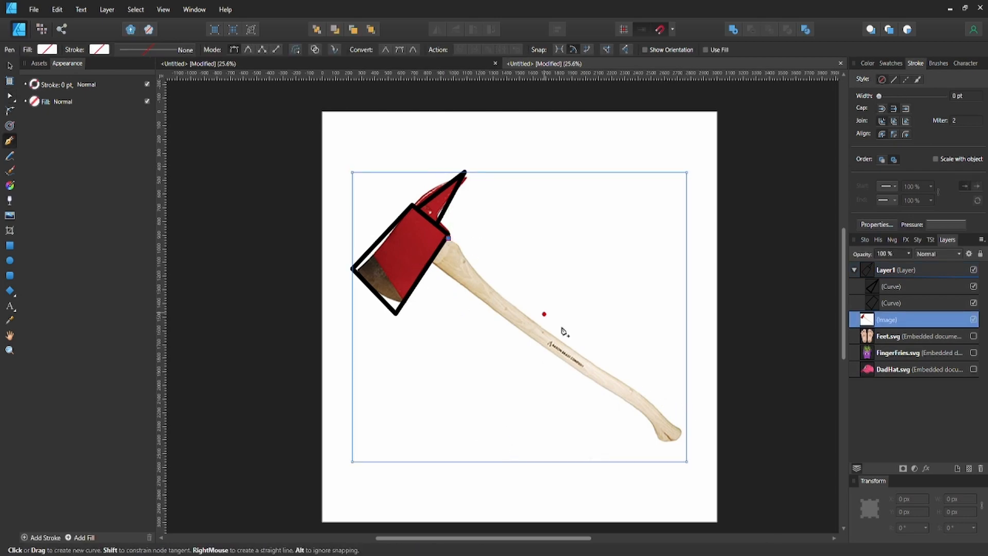
click(687, 429)
click(668, 442)
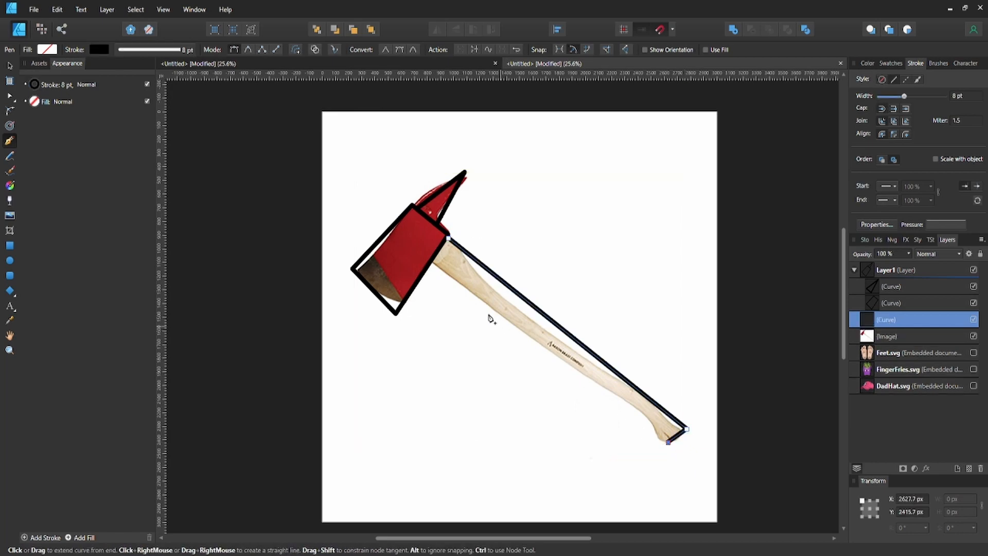
click(431, 260)
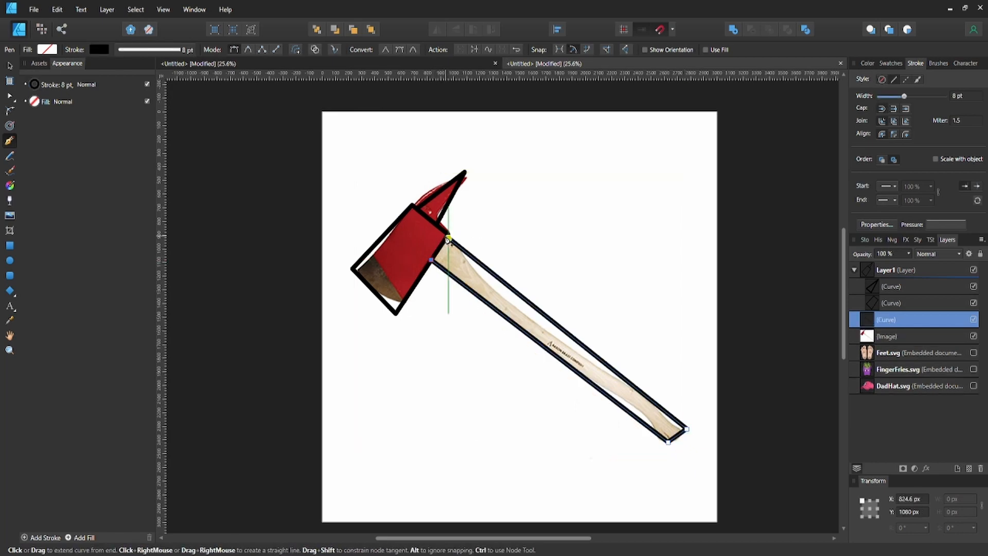
click(449, 240)
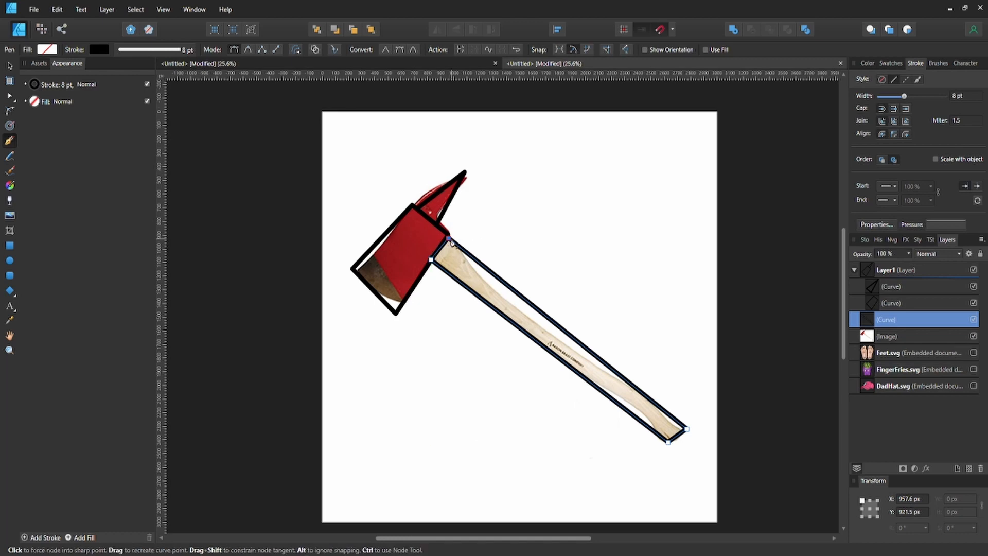
Draw a closed four-point trial rectangle in the empty area above the handle and delete it.
click(488, 161)
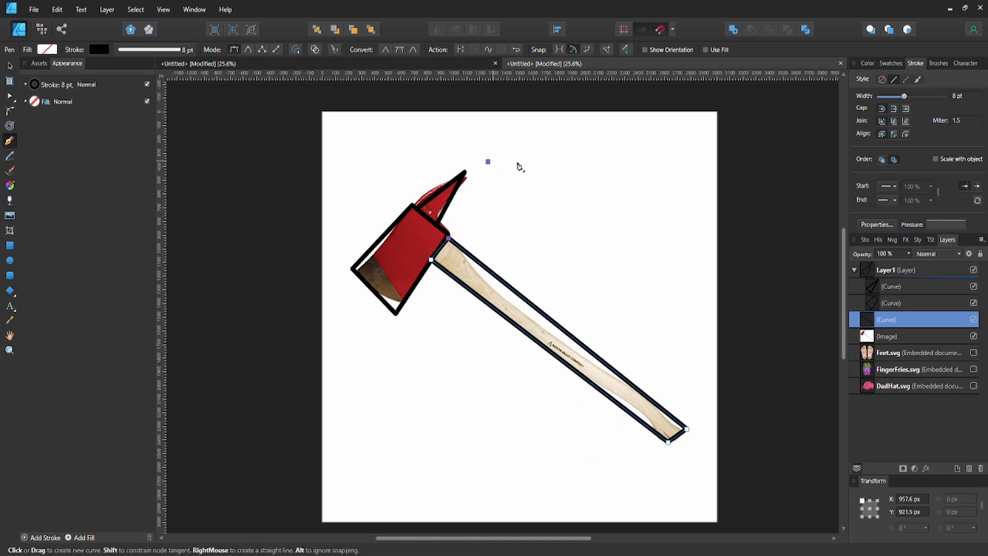
click(643, 161)
click(642, 224)
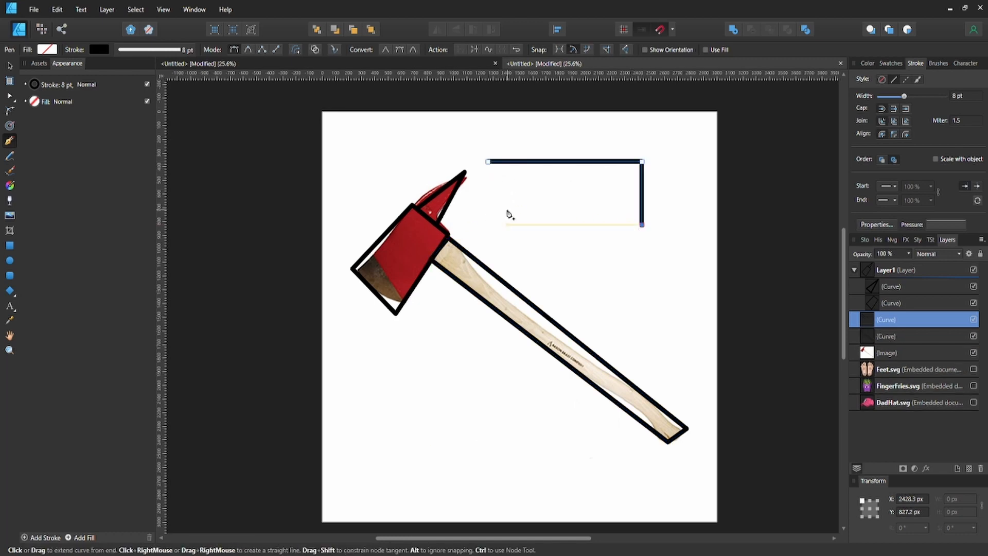
click(492, 224)
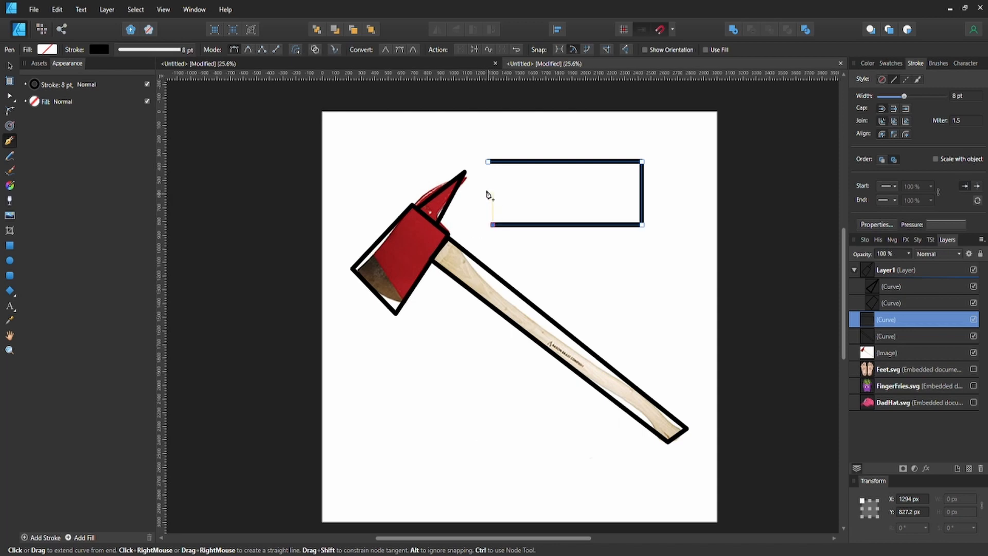
click(488, 162)
key(v)
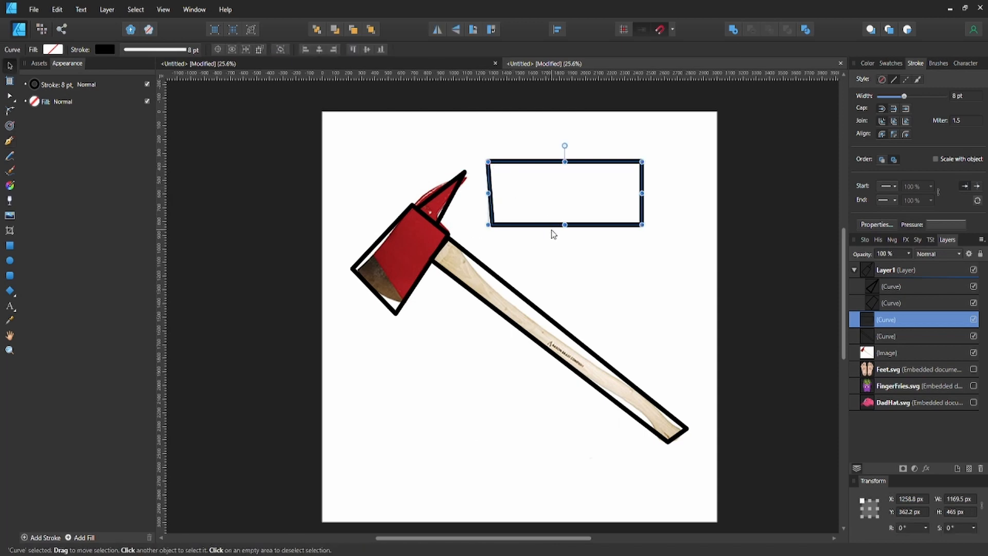
drag(553, 230, 522, 295)
key(Delete)
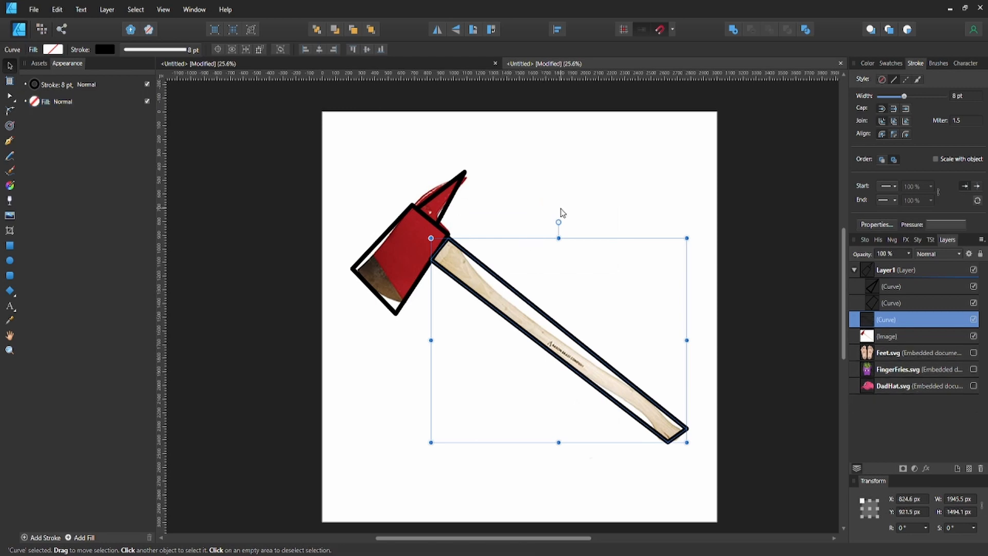
click(411, 158)
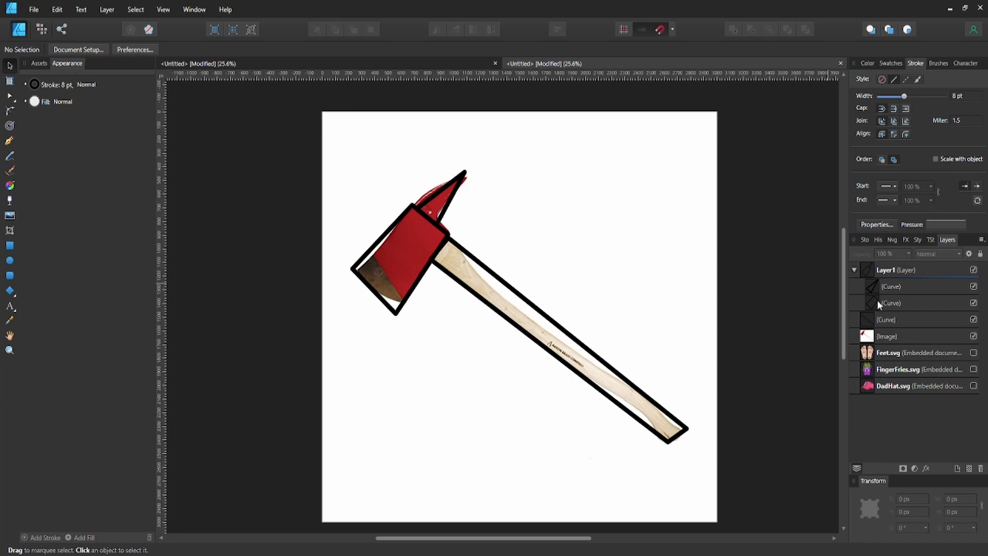
click(873, 303)
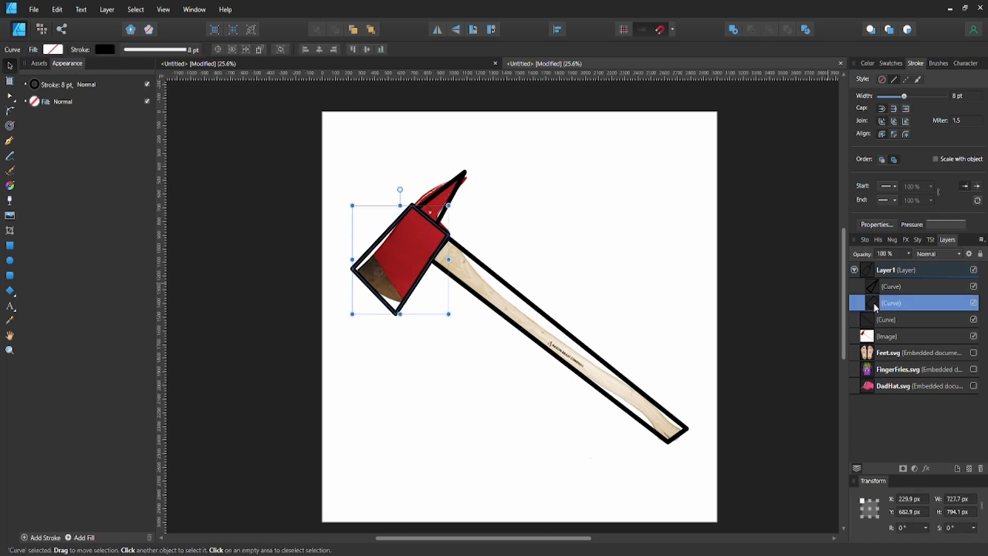
double_click(883, 316)
drag(881, 300, 882, 298)
key(ctrl+z)
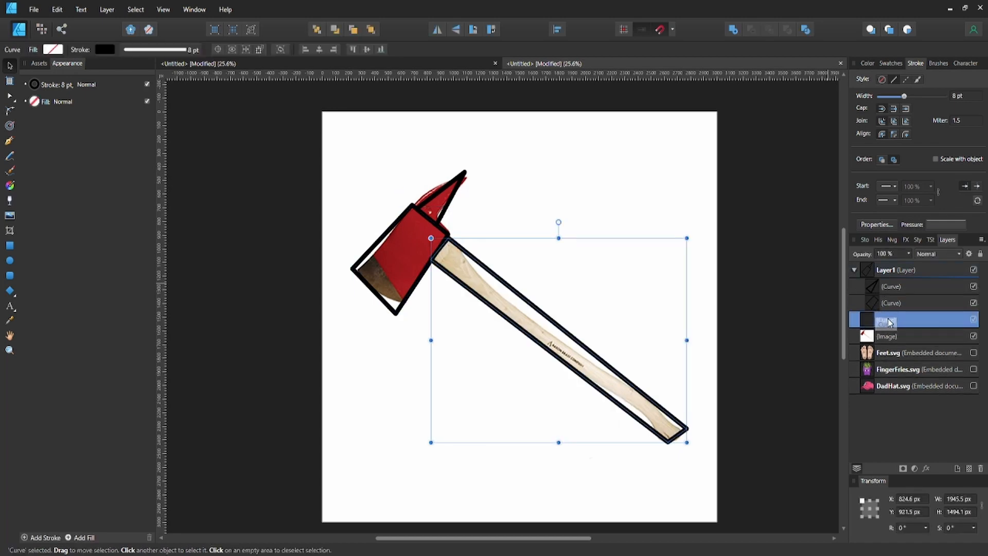
Bend both long sides of the axe head outline into gentle inward curves with the Node tool, following the photo.
click(888, 303)
scroll(410, 257, up, 2)
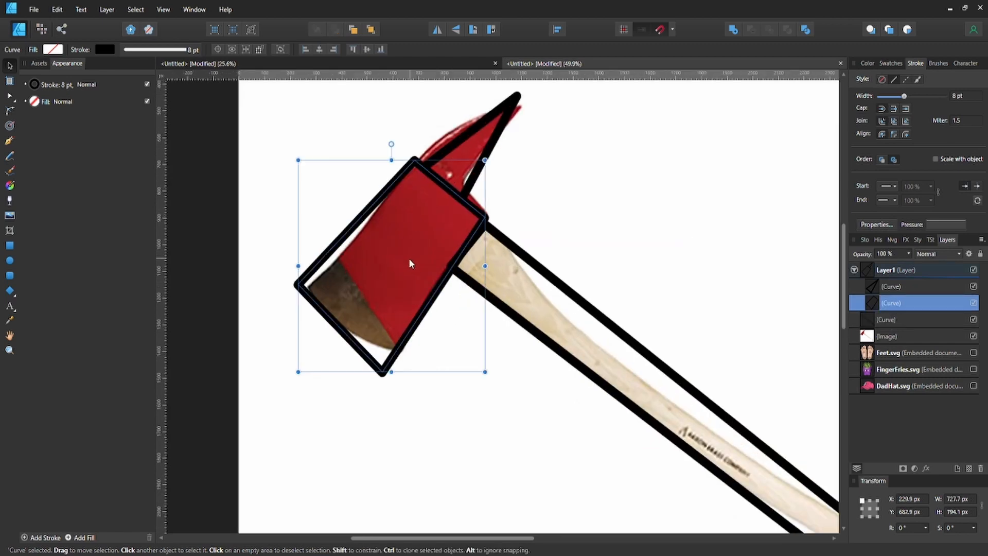
key(a)
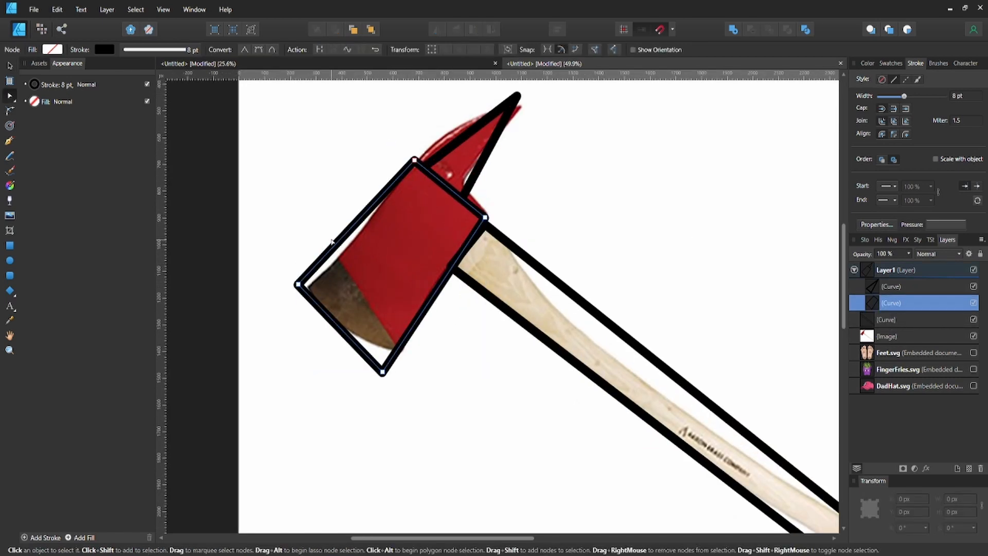
scroll(338, 250, up, 1)
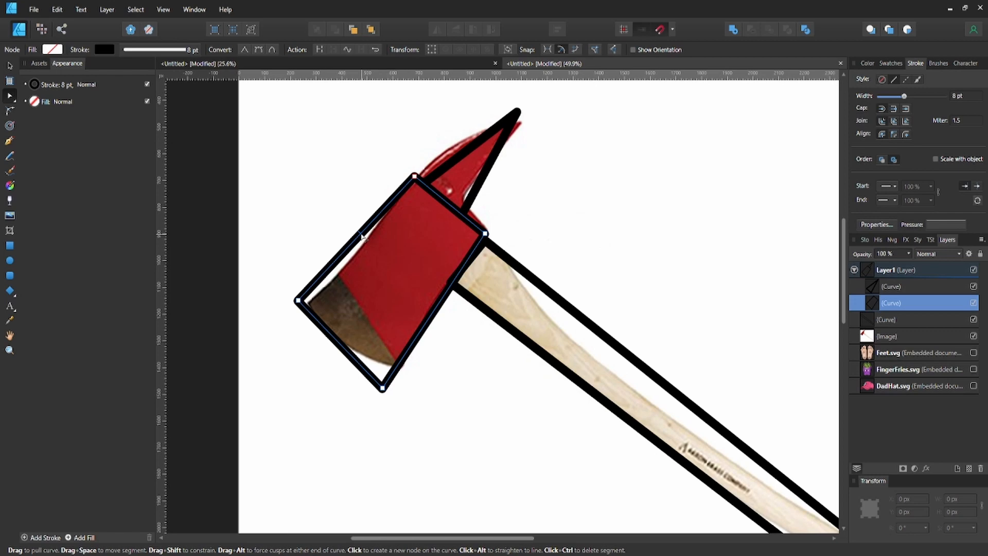
drag(362, 235, 366, 242)
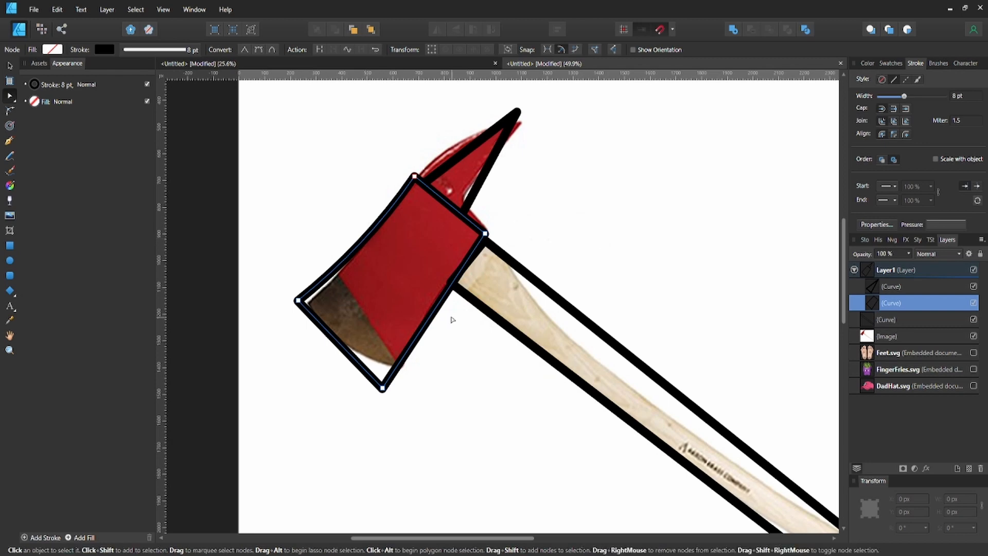
mouse_move(435, 312)
mouse_down()
mouse_move(450, 322)
mouse_move(431, 300)
mouse_up()
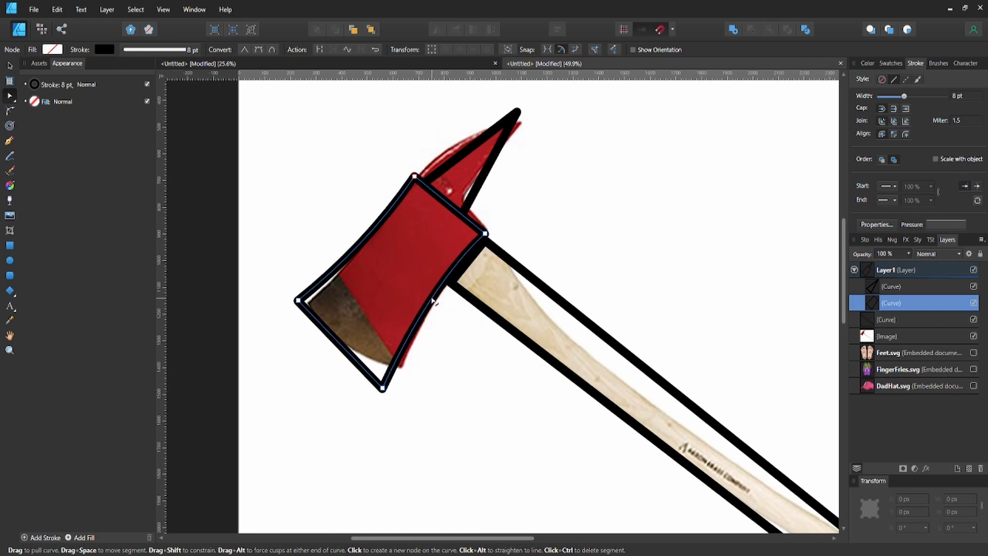
Move the head outline's two blade corner nodes onto the photo's blade corners and bow the cutting edge outward.
click(383, 388)
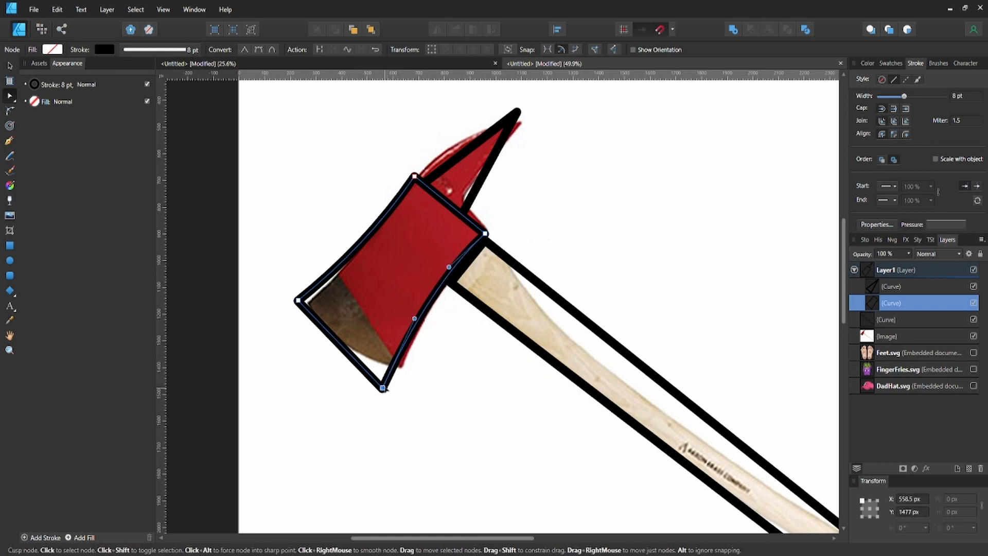
drag(383, 388, 402, 365)
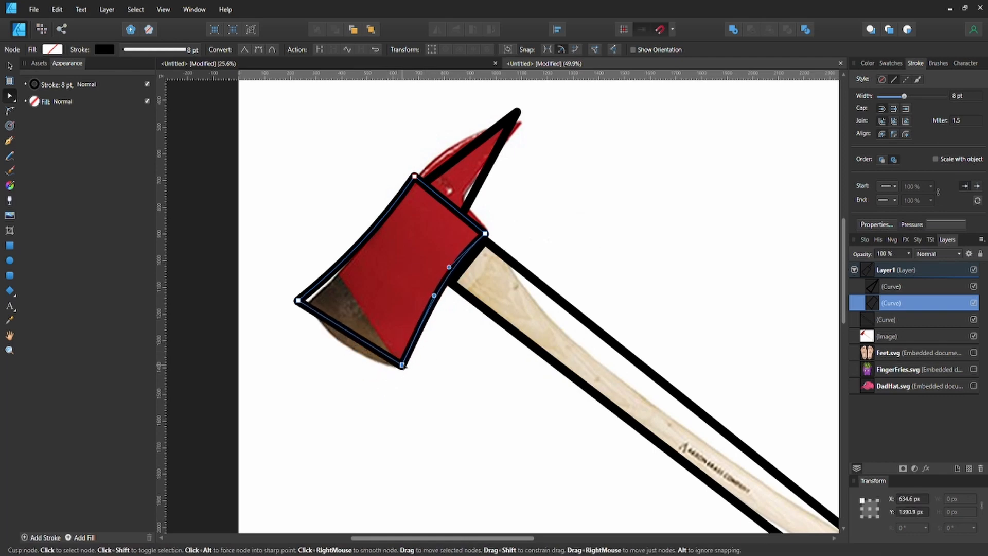
drag(298, 300, 307, 302)
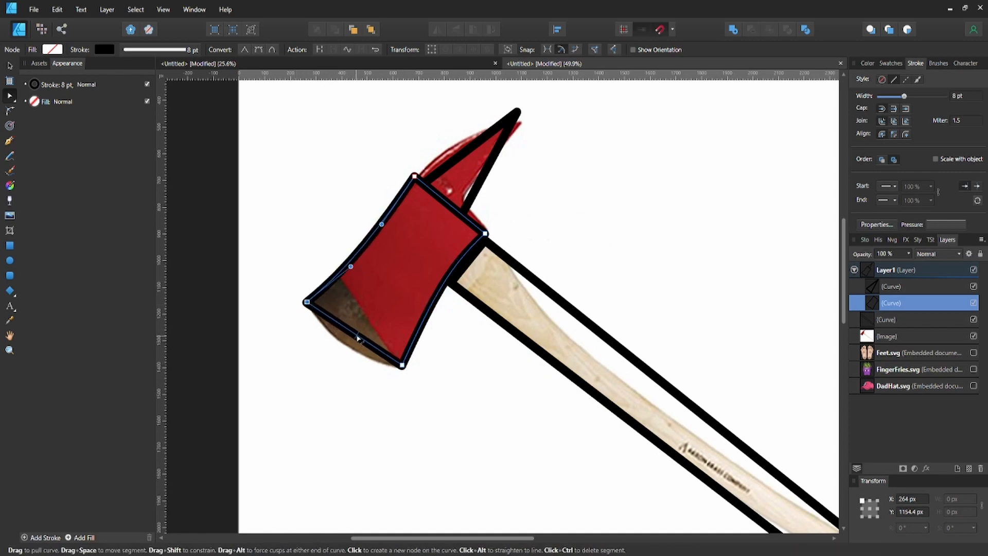
drag(356, 337, 348, 347)
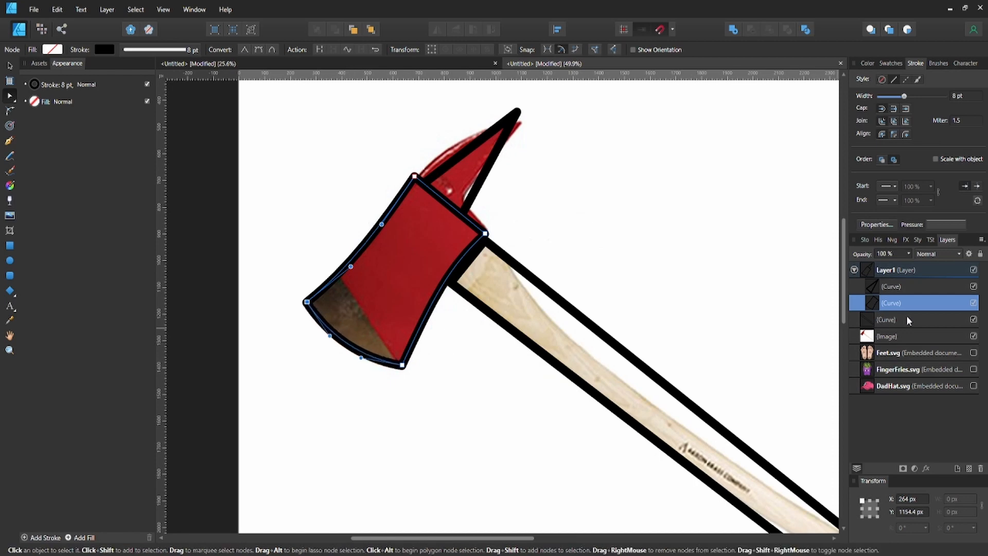
Hide the reference image and the handle outline to examine the axe head linework alone, and show both again.
click(974, 337)
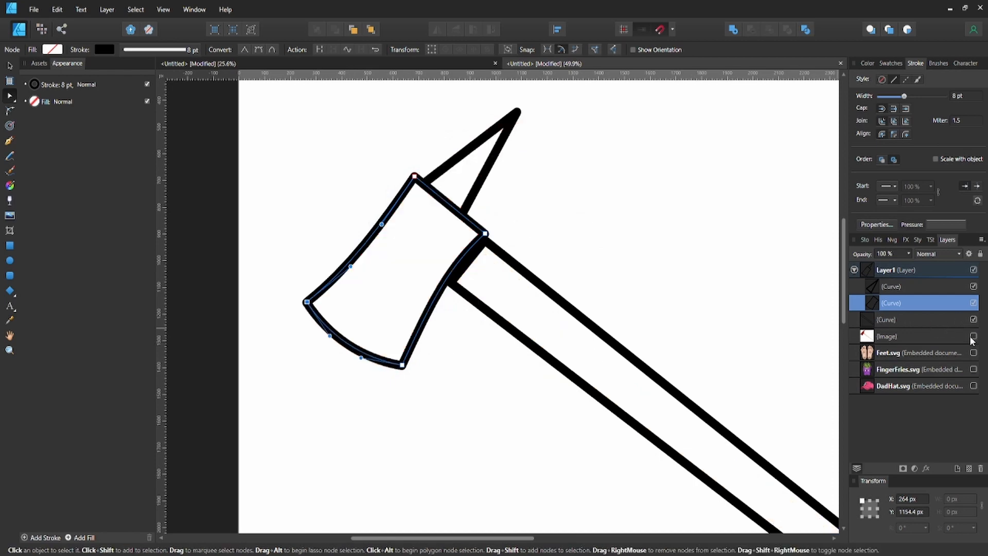
click(547, 269)
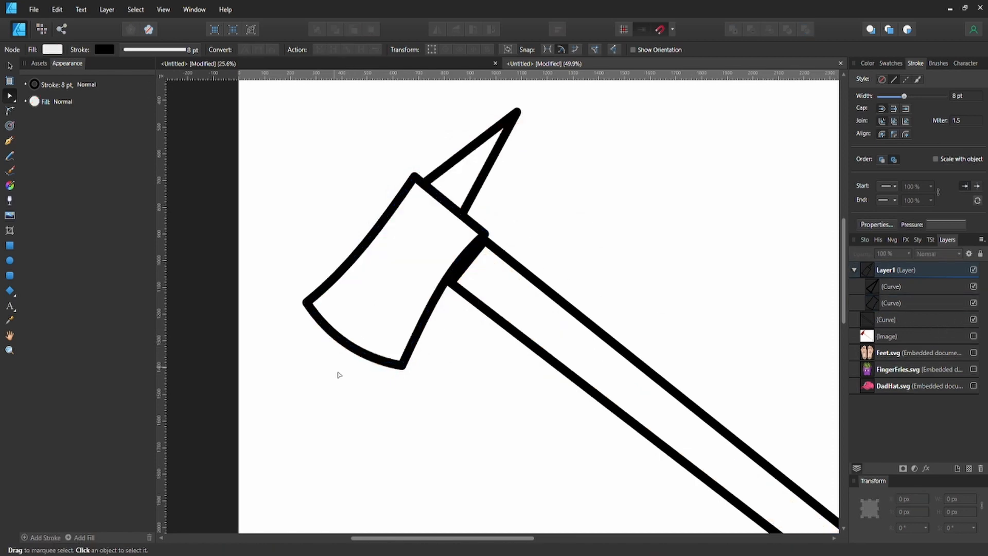
click(974, 319)
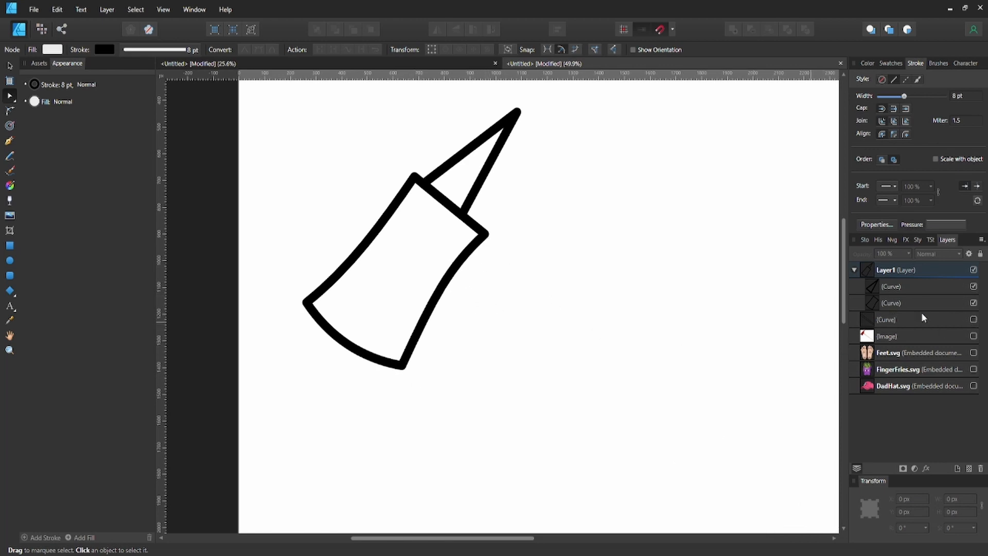
click(974, 336)
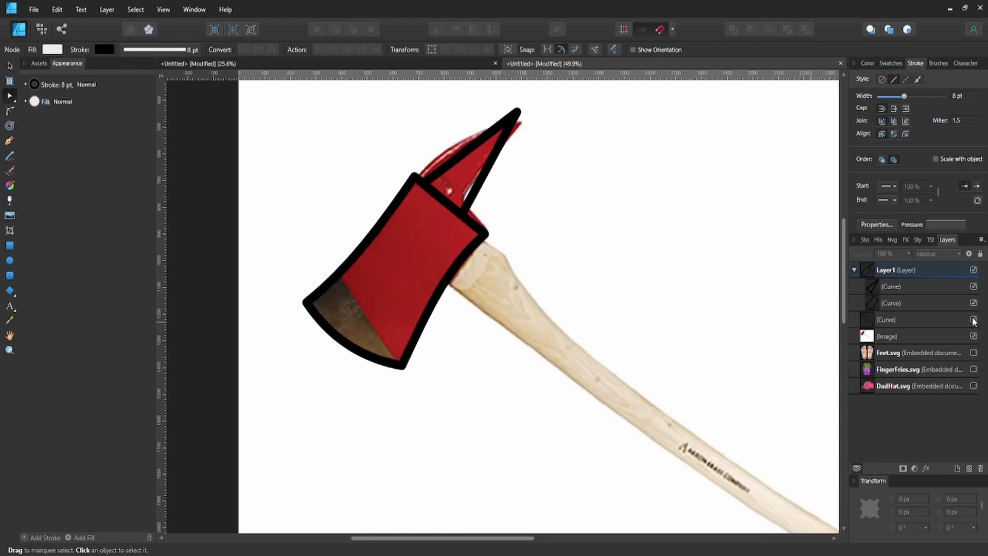
click(974, 319)
Bow the axe head outline's edge beneath the spike outward to follow the red metal in the photo.
scroll(451, 211, up, 1)
click(453, 232)
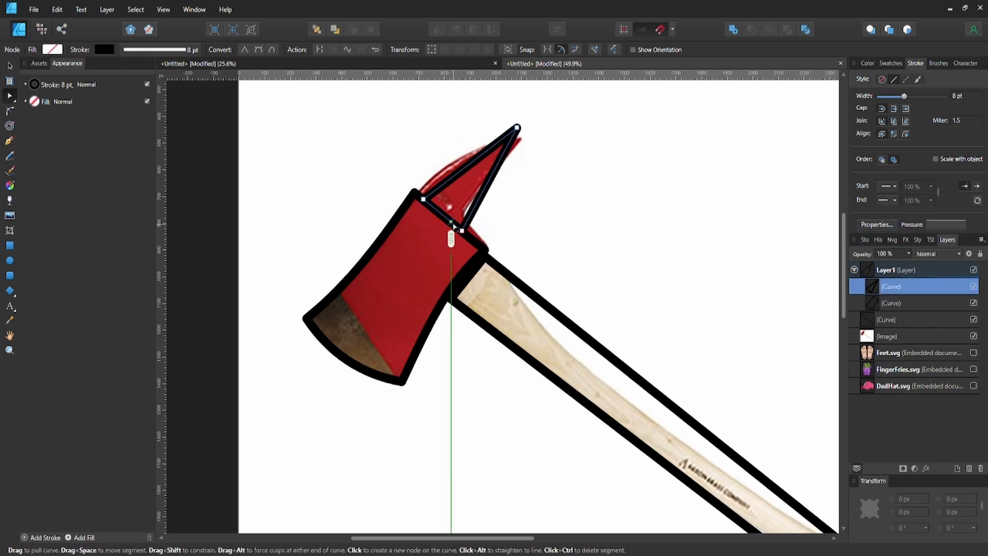
click(477, 244)
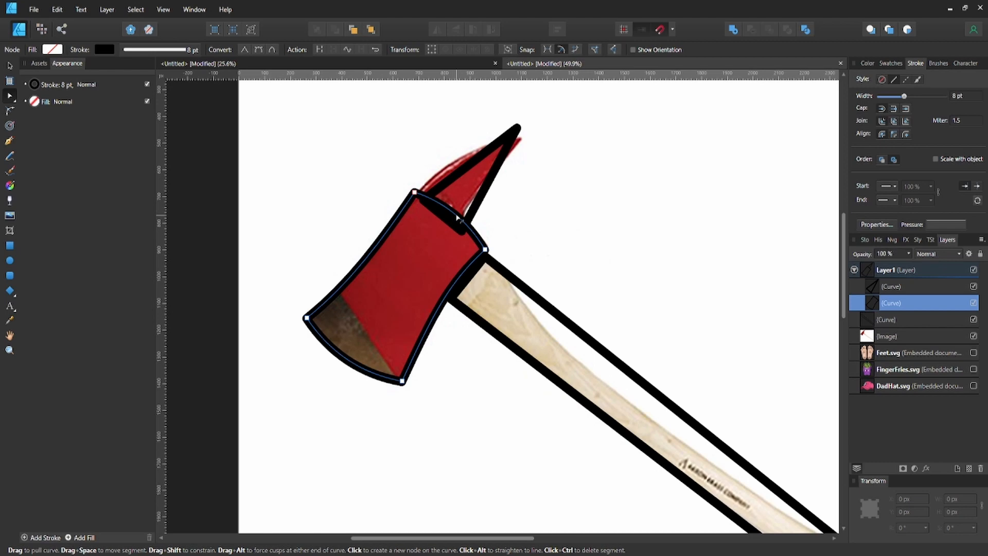
Nudge the spike outline slightly to the left and merge it with the axe head outline using the Add operation.
key(v)
click(489, 188)
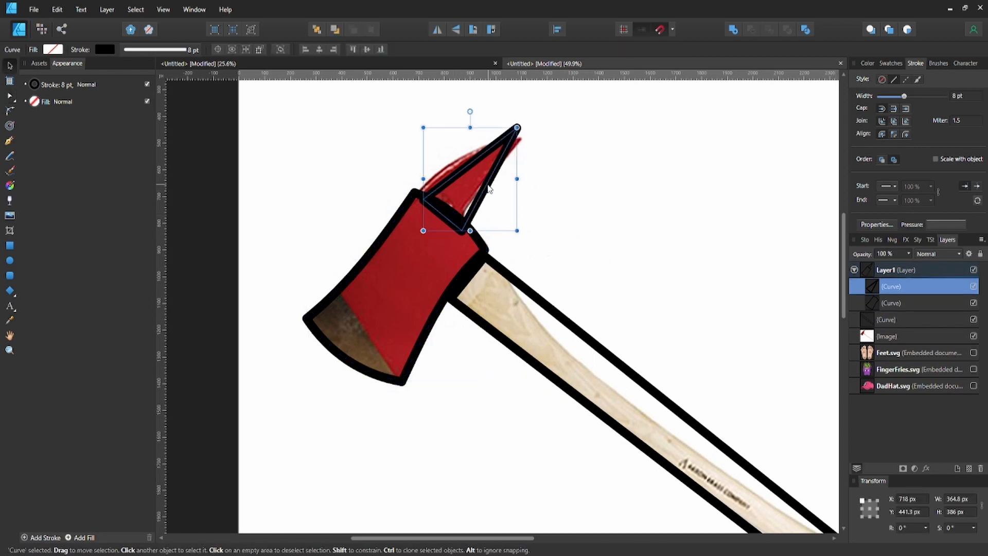
drag(489, 189, 488, 188)
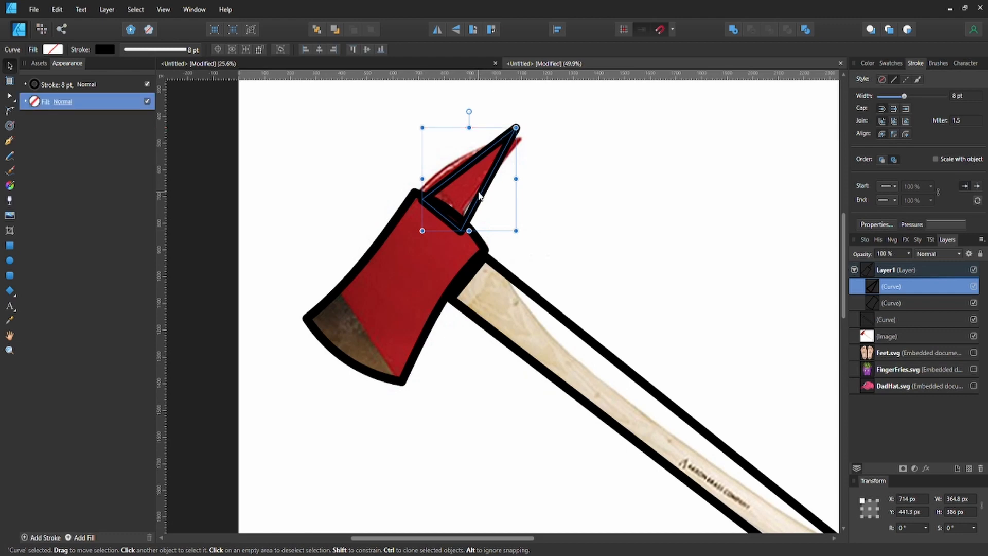
shift+click(379, 247)
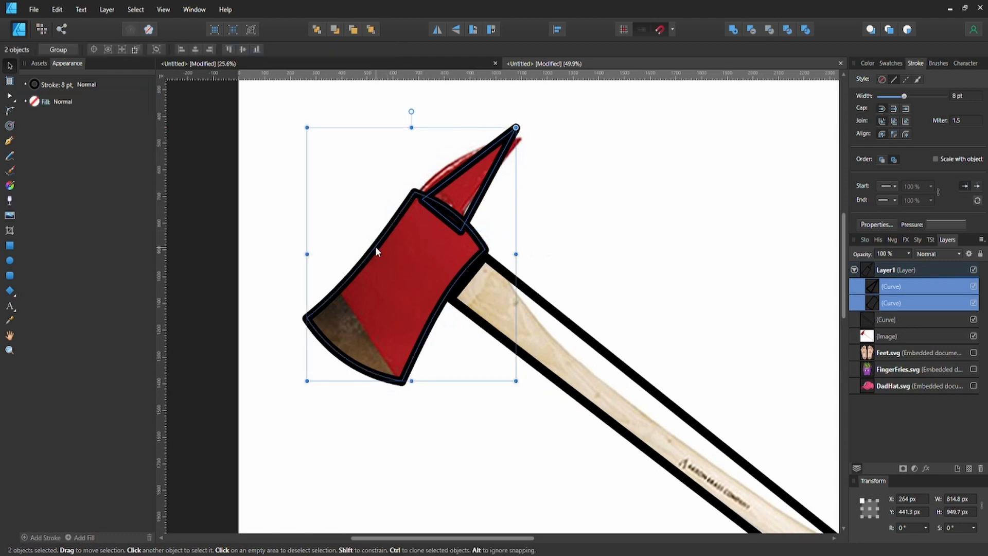
click(730, 31)
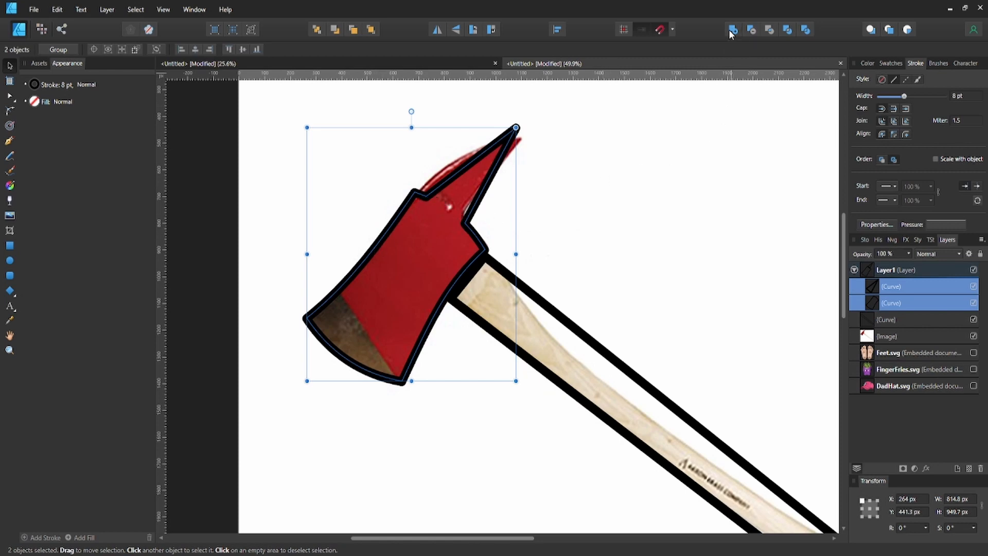
Move the merged head outline's spike tip node onto the tip of the red spike in the photo.
scroll(520, 172, up, 1)
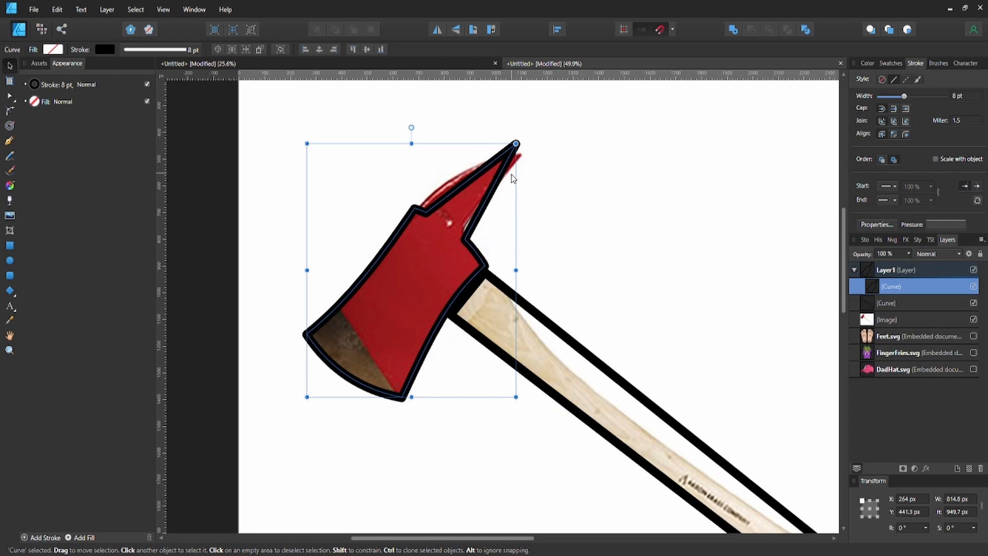
key(a)
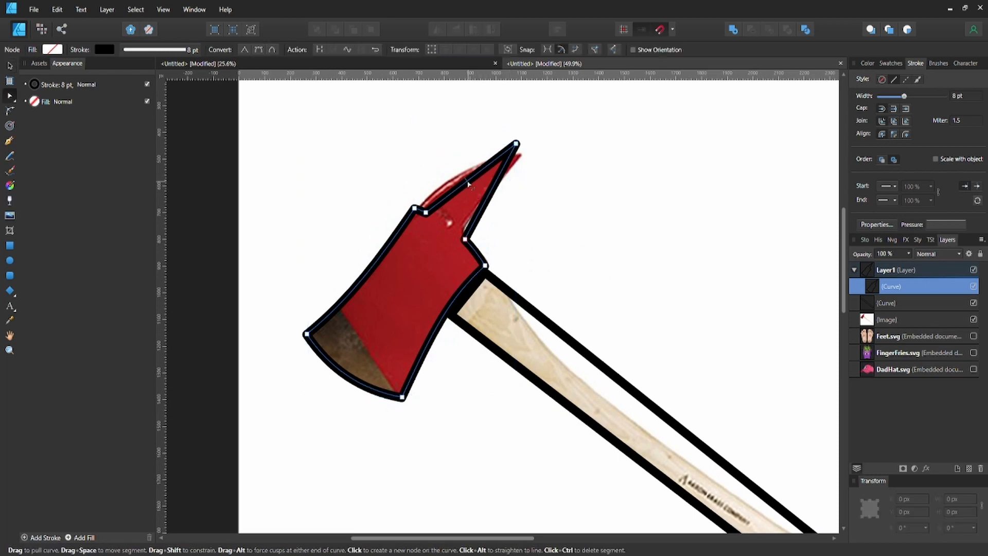
drag(468, 181, 461, 184)
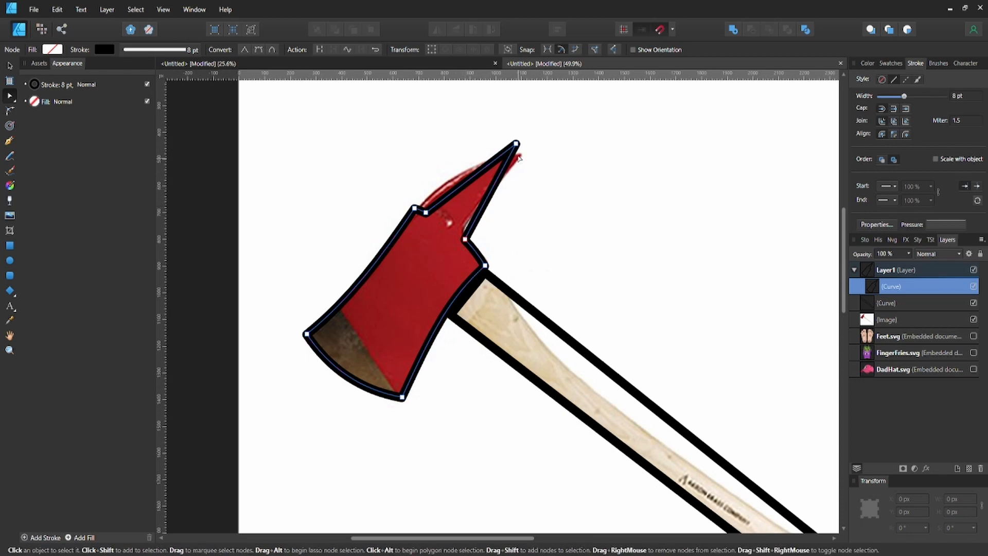
drag(517, 144, 520, 157)
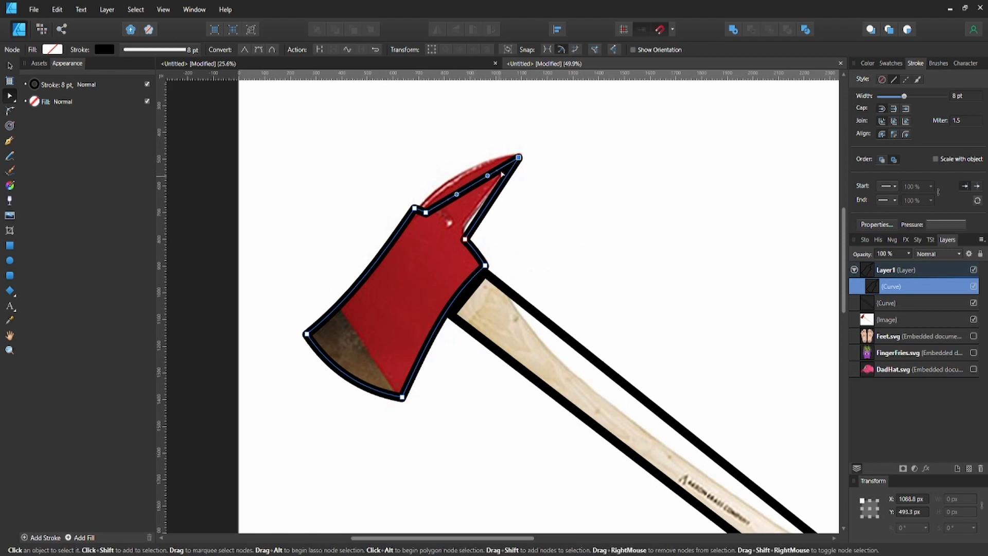
drag(519, 157, 521, 153)
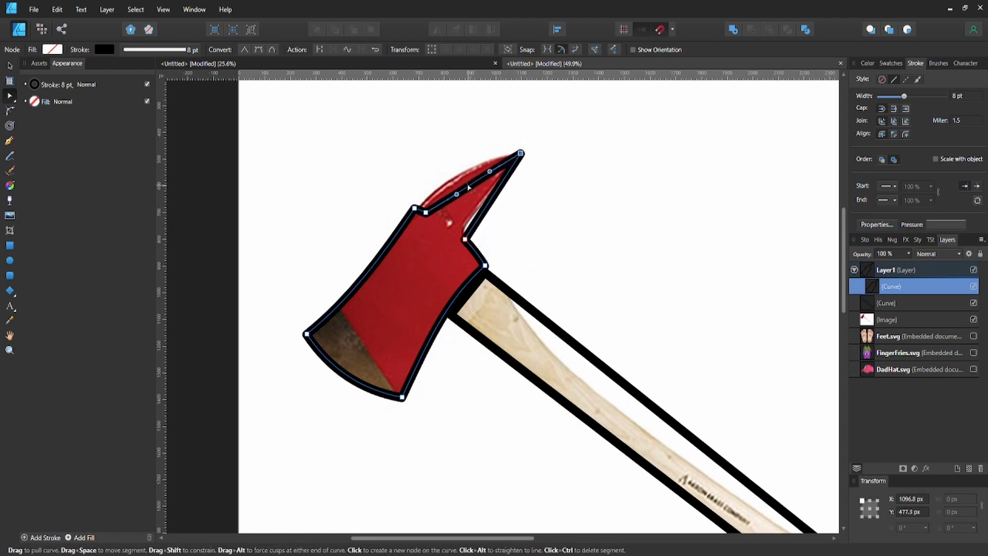
Bow the spike's upper edge outward and its lower edge inward to follow the curved spike in the photo.
drag(468, 186, 462, 181)
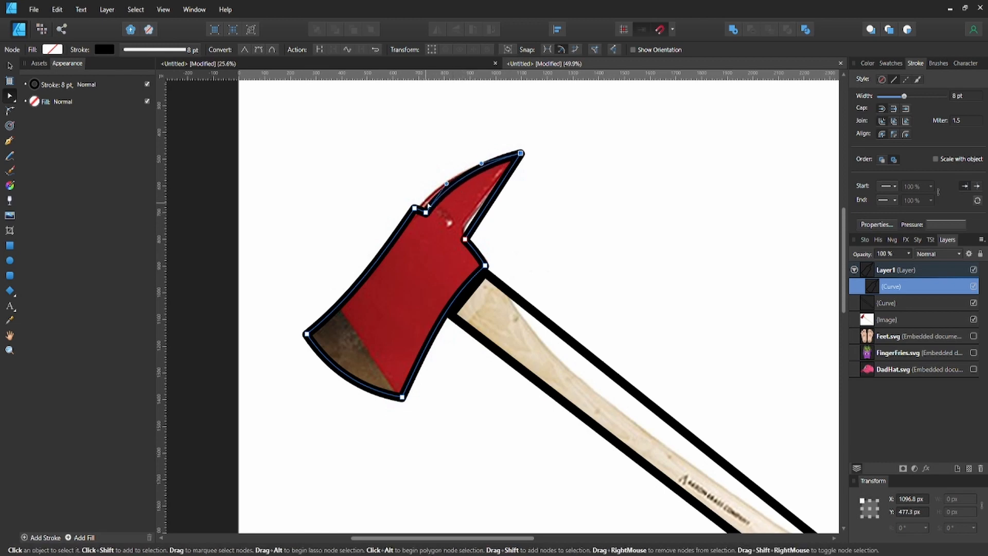
click(484, 210)
drag(483, 211, 481, 209)
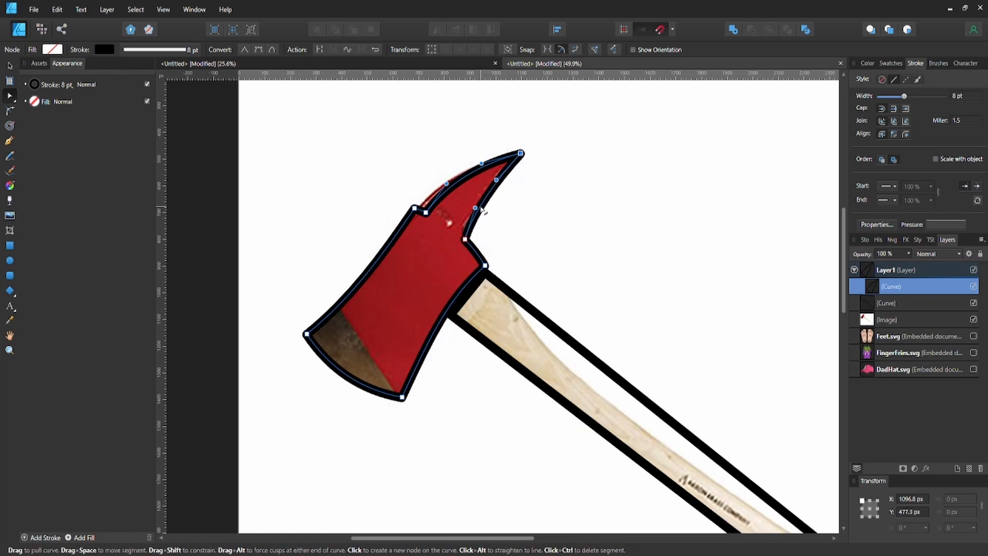
click(522, 219)
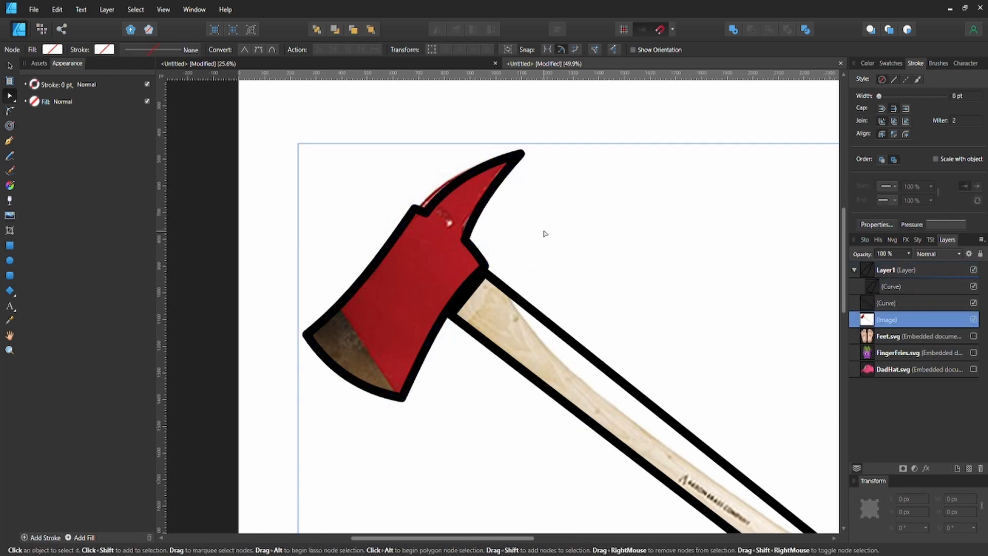
Try to raise the notch node at the base of the spike's upper edge, and inspect that corner up close.
click(440, 206)
click(427, 213)
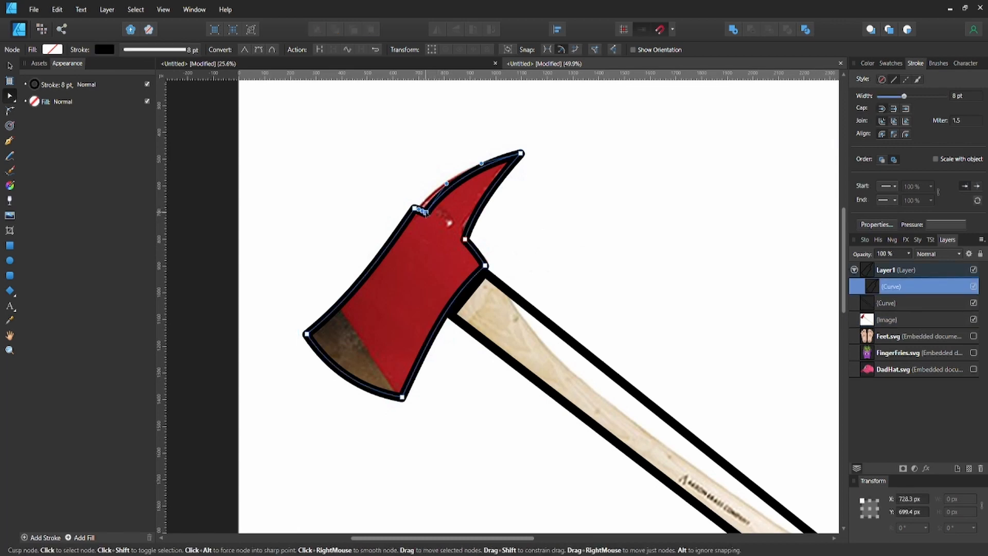
key(shift+Up)
key(shift+Up)
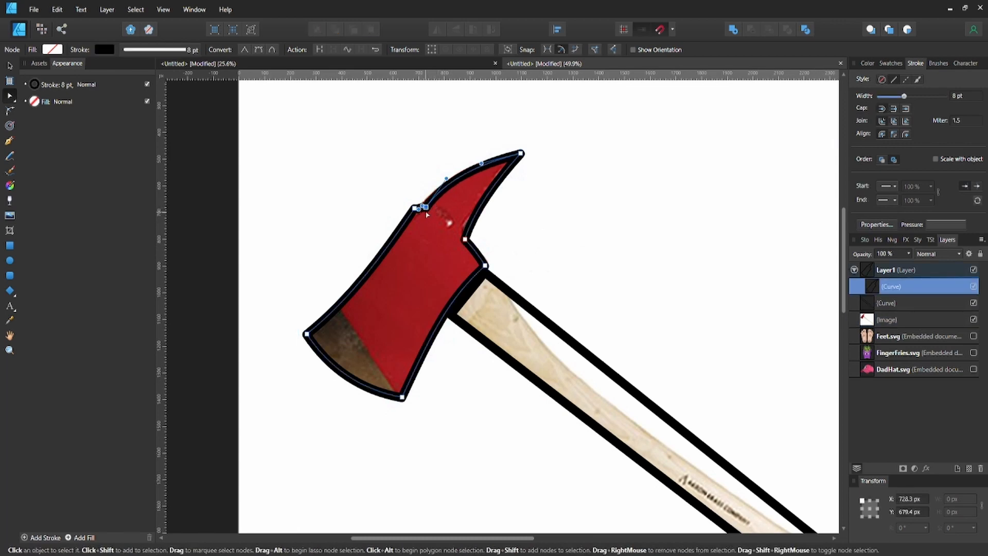
click(417, 149)
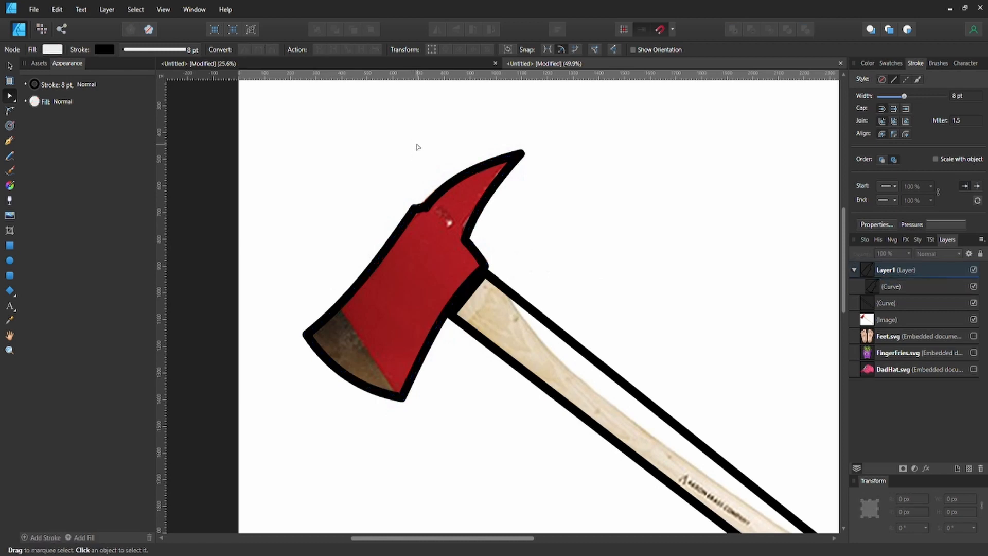
scroll(430, 211, up, 6)
click(431, 212)
scroll(433, 215, down, 3)
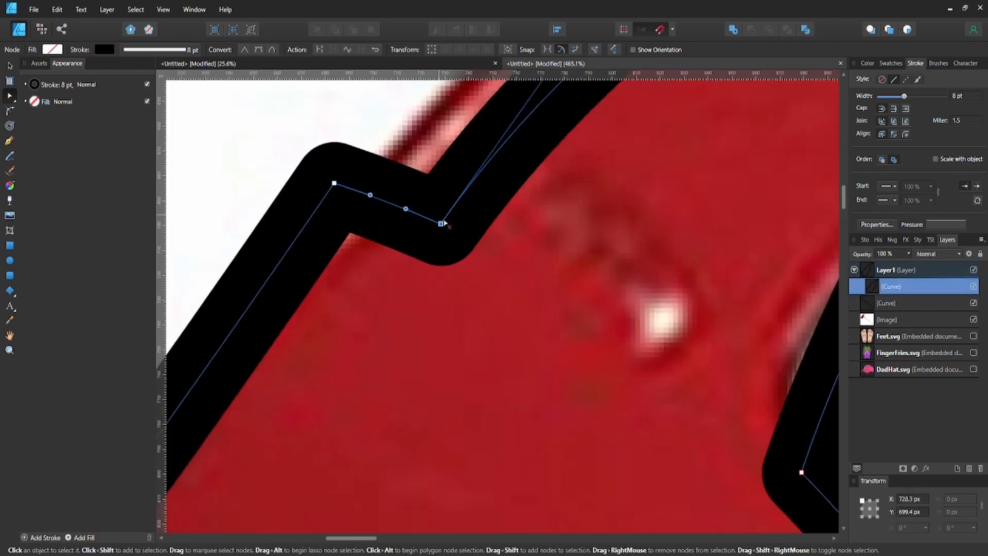
scroll(449, 225, down, 3)
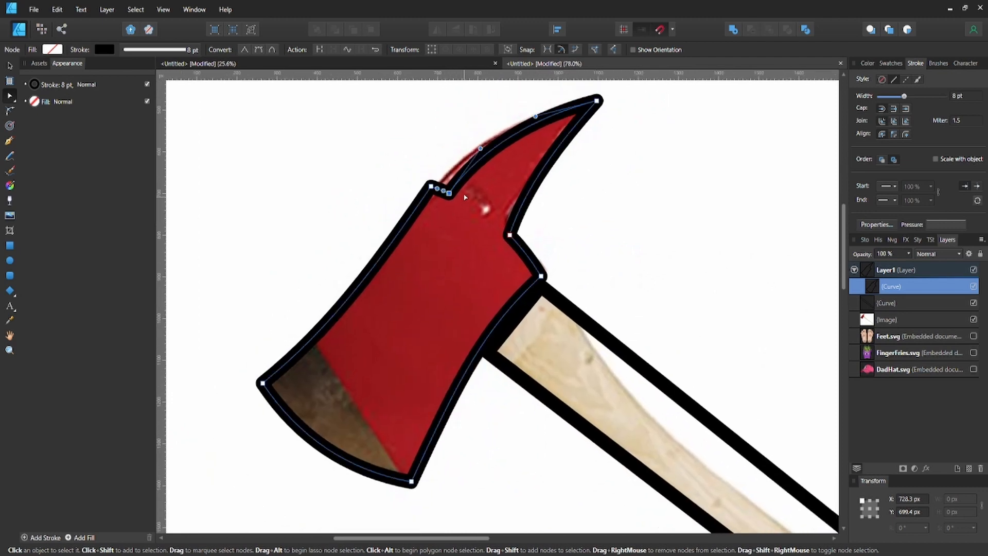
scroll(499, 179, down, 1)
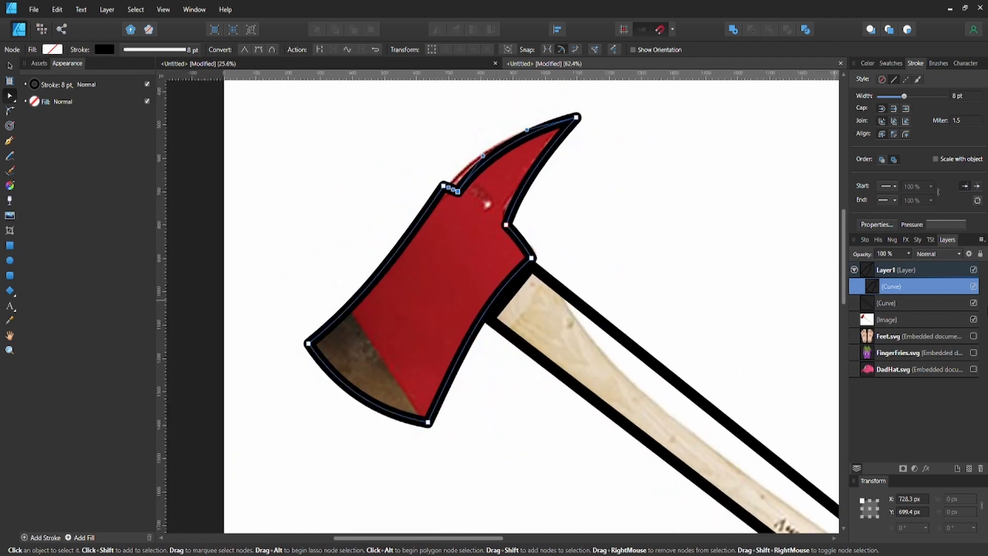
Hide the reference image to examine the axe linework alone, and show the image again.
click(973, 320)
click(619, 303)
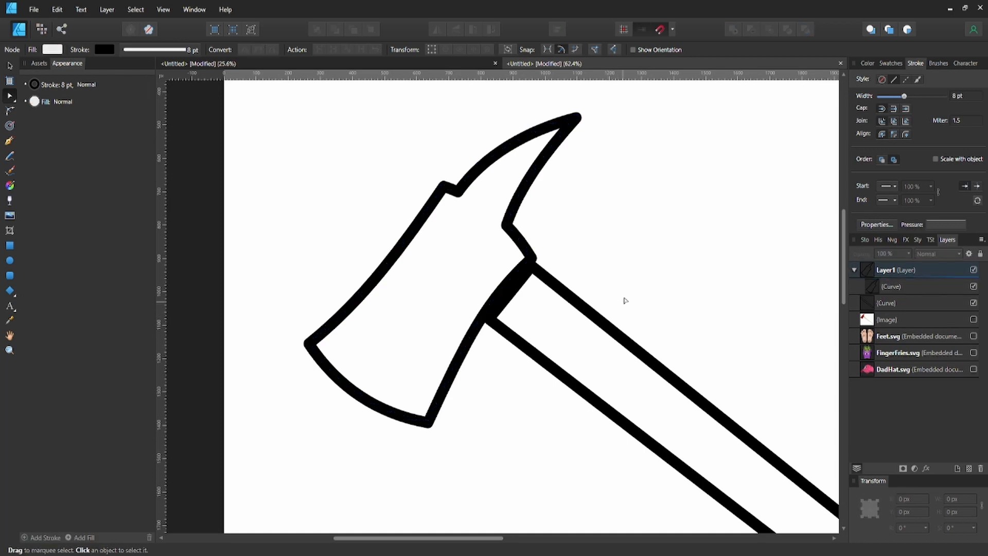
scroll(566, 286, down, 1)
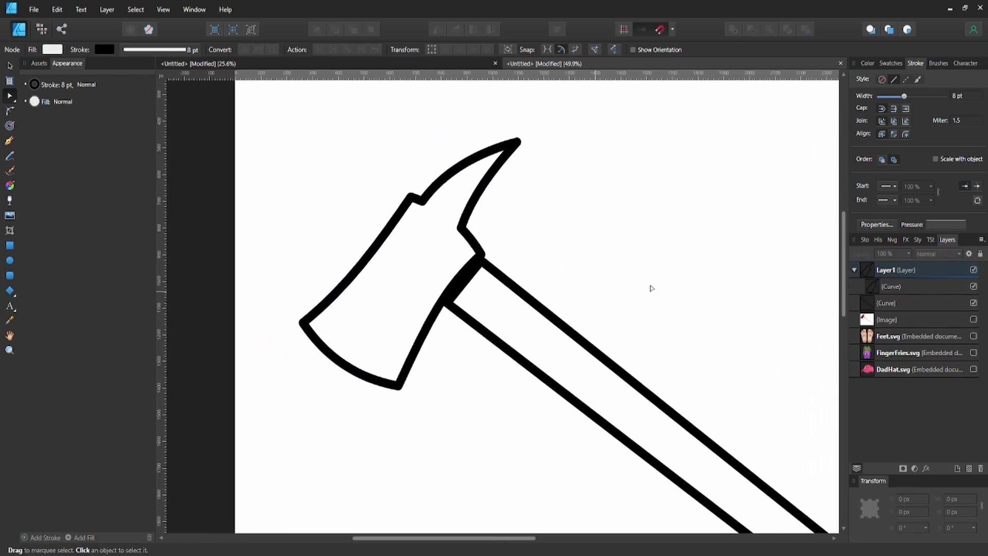
click(974, 320)
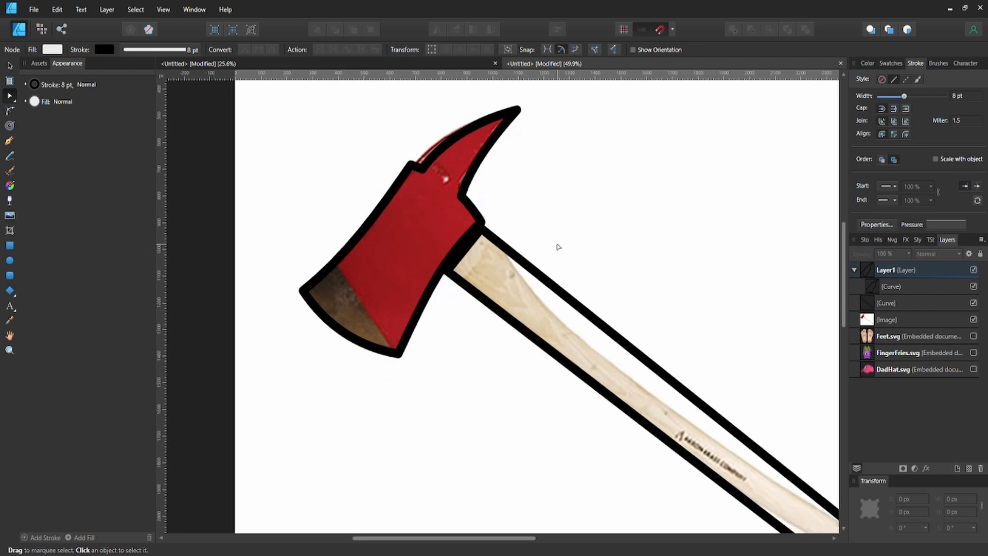
Bow the handle outline's upper edge inward to follow the upper side of the wooden handle in the photo.
scroll(558, 246, down, 1)
scroll(530, 263, down, 3)
drag(558, 293, 522, 273)
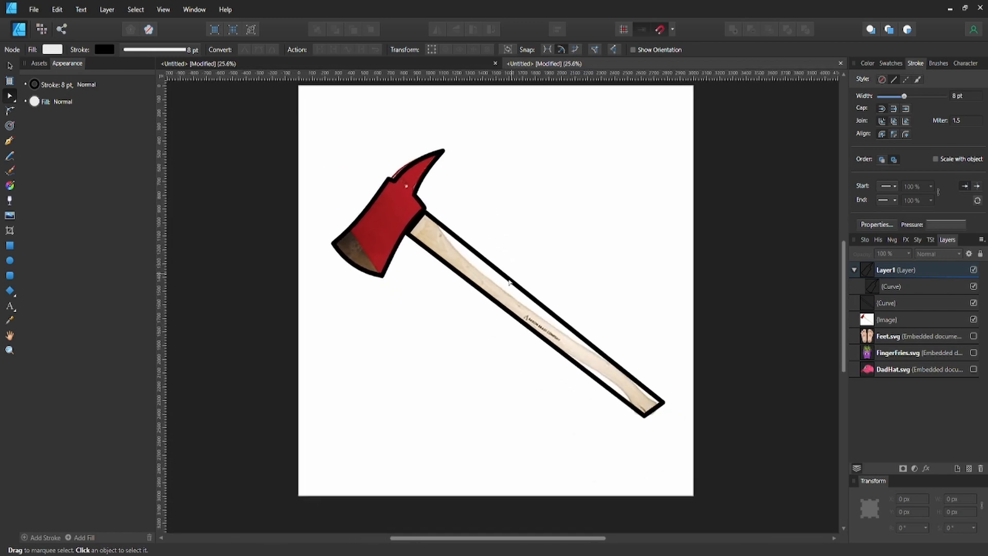
scroll(532, 286, up, 2)
click(523, 292)
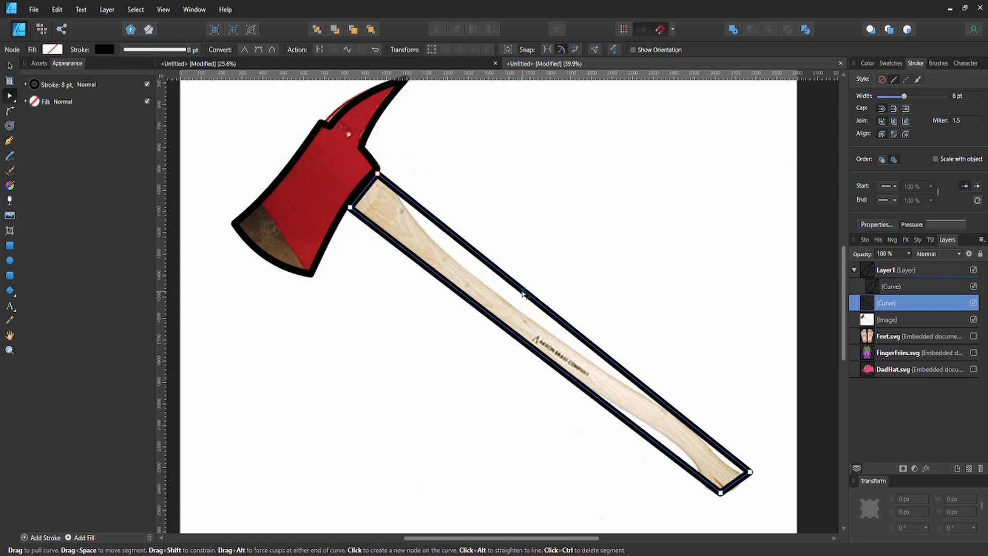
drag(523, 293, 465, 304)
scroll(638, 410, down, 2)
scroll(618, 381, right, 1)
scroll(609, 361, down, 1)
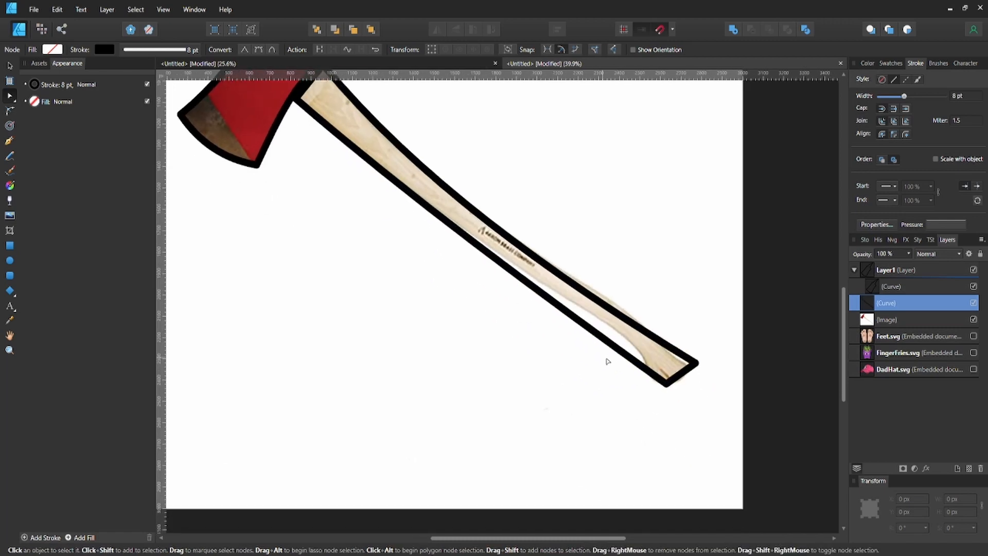
scroll(640, 371, up, 1)
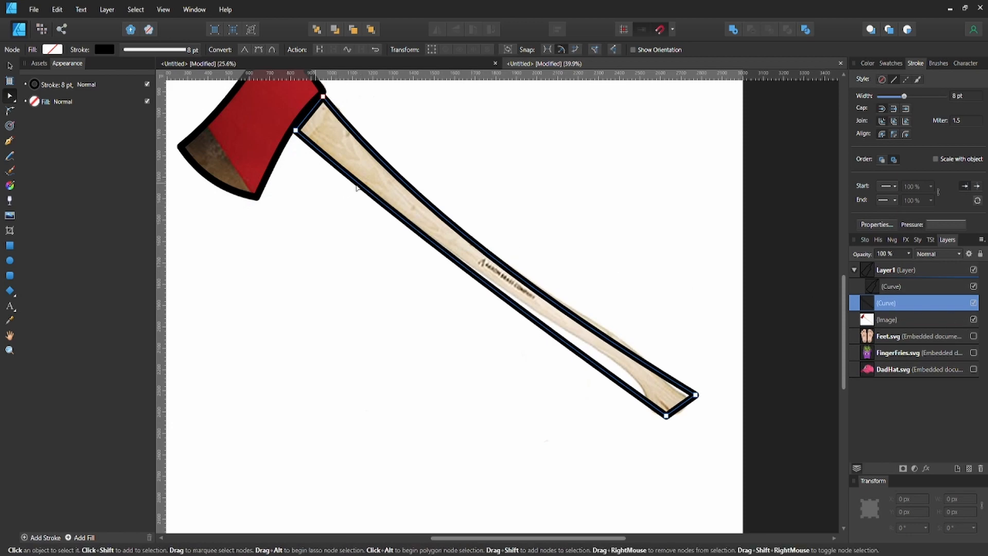
Compare the handle outline with the photo and shape its lower edge into an S-curve along the wood with the curve handles.
click(973, 303)
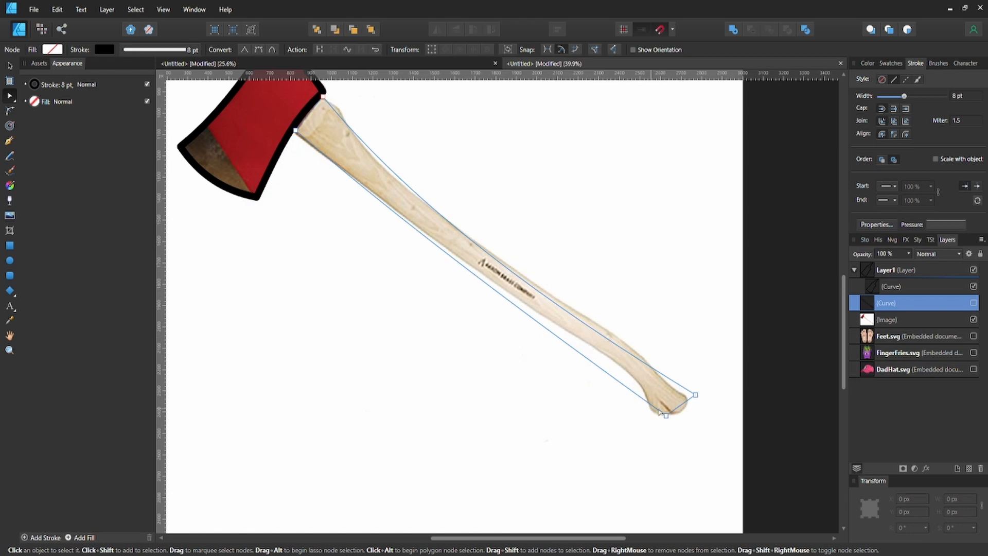
click(973, 303)
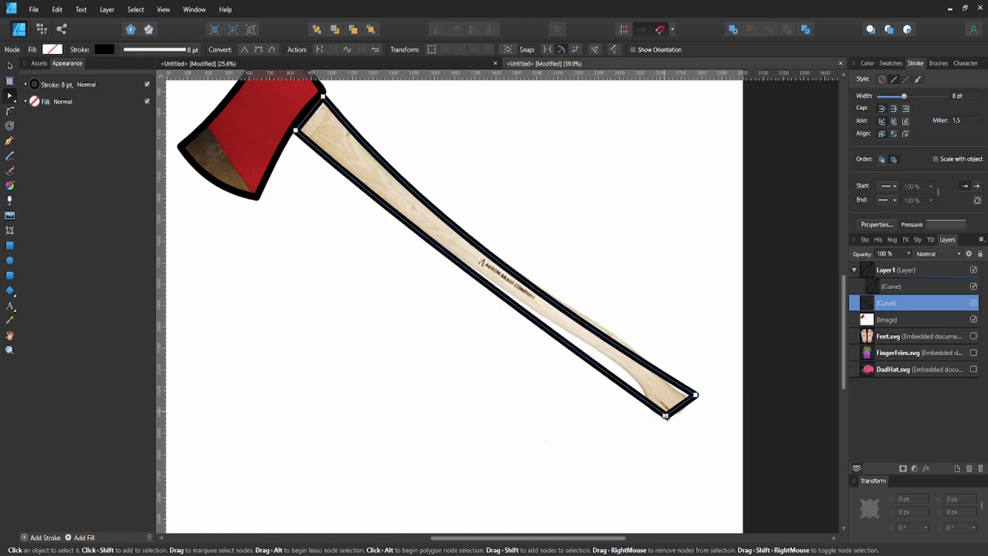
click(666, 415)
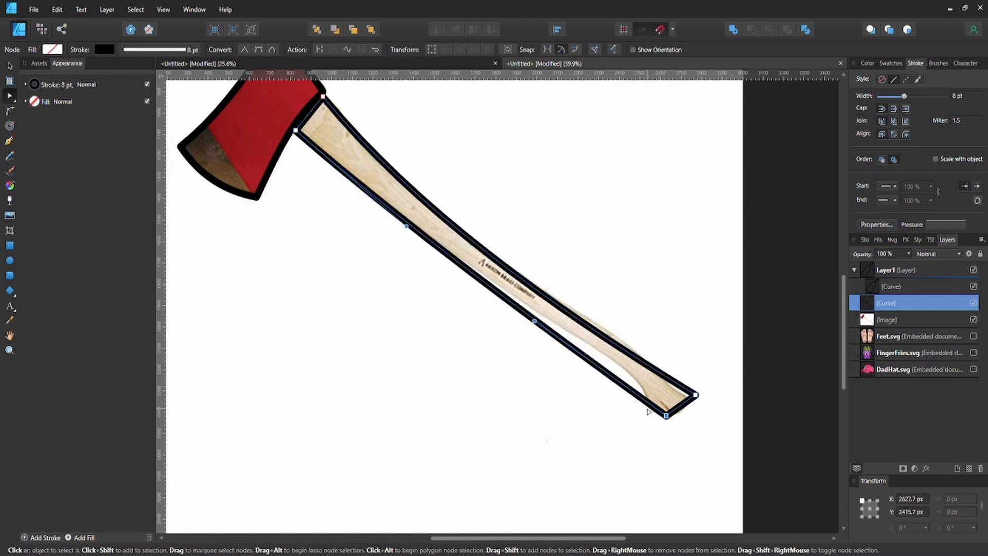
drag(650, 408, 645, 402)
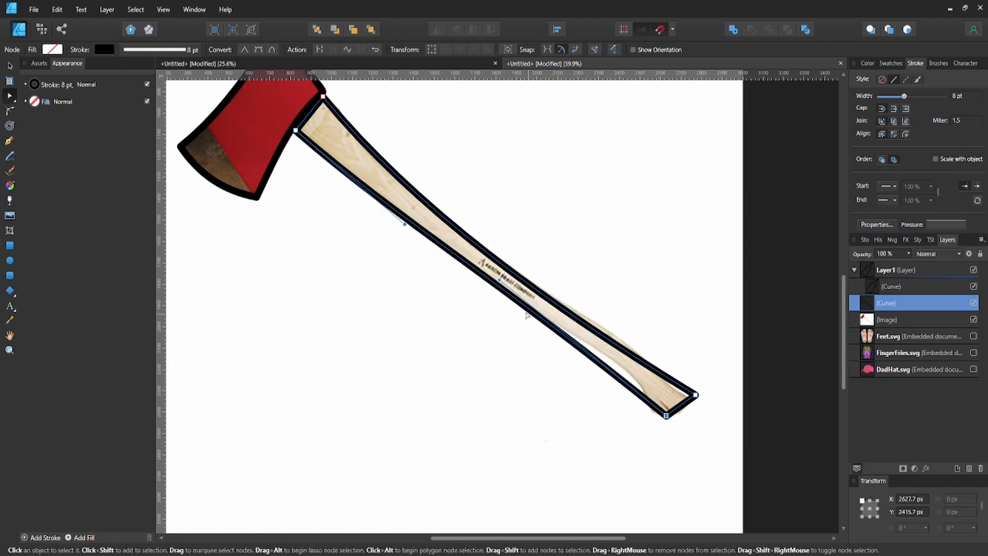
drag(504, 283, 645, 377)
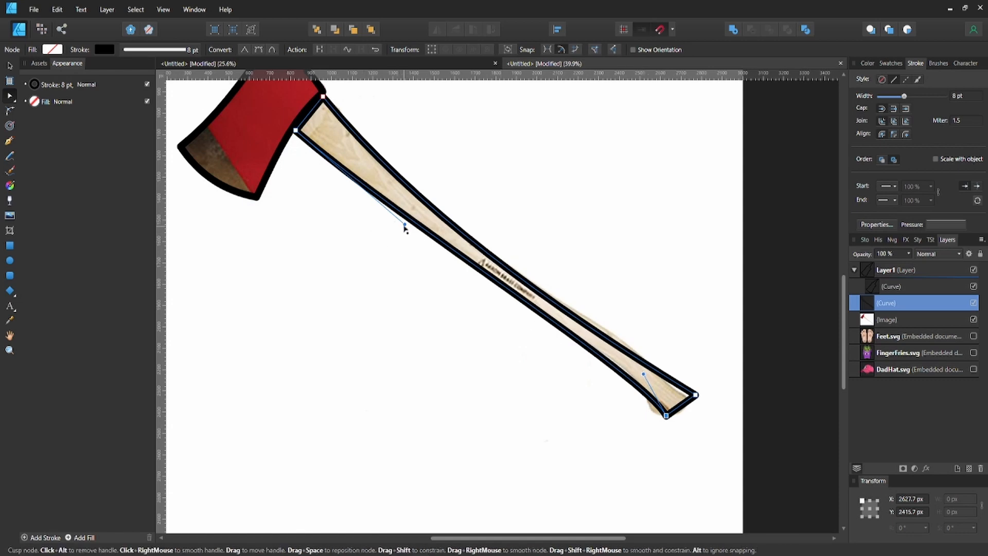
drag(404, 225, 503, 316)
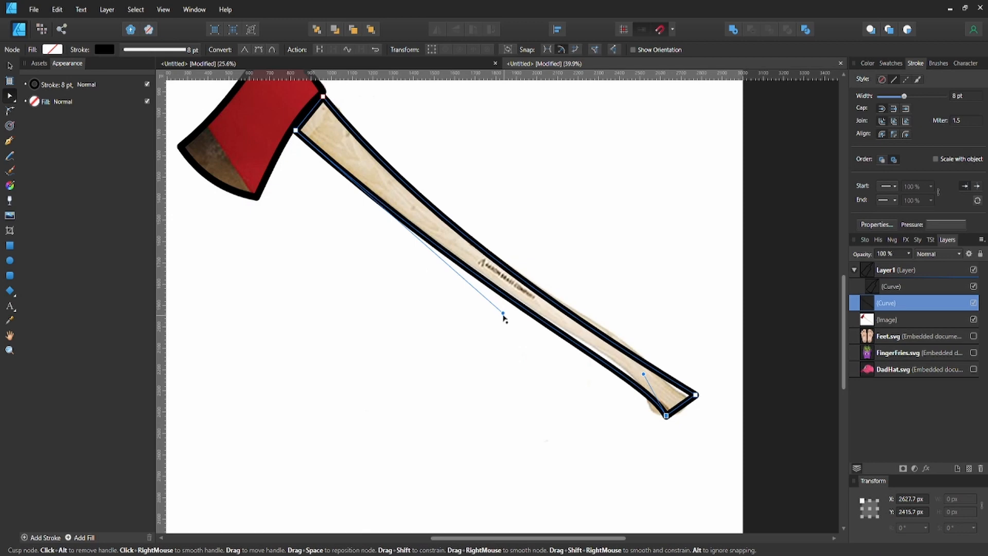
drag(503, 317, 501, 319)
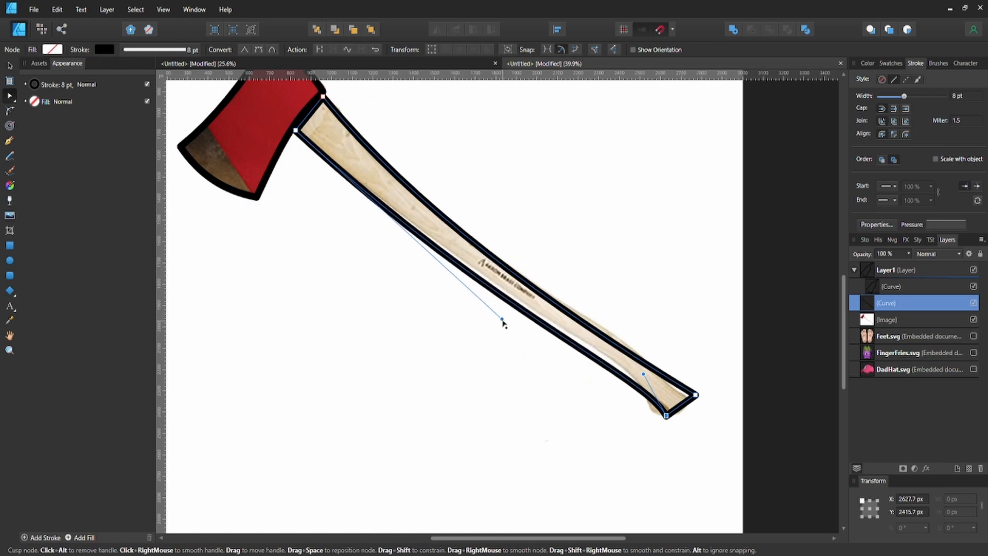
drag(646, 375, 637, 363)
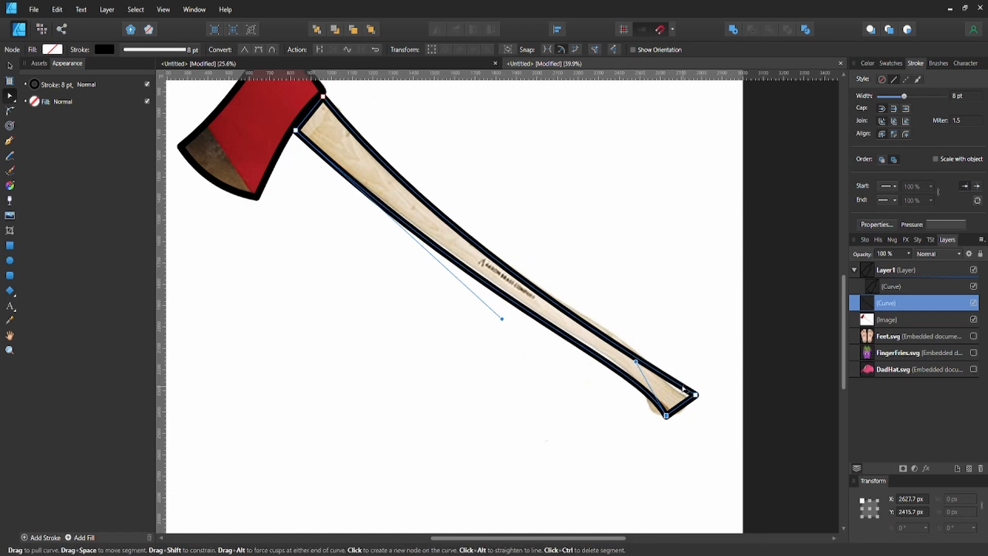
Adjust the curve handles of the handle outline's upper edge so it follows the wood toward the butt end, and deselect the outline.
drag(670, 383, 695, 395)
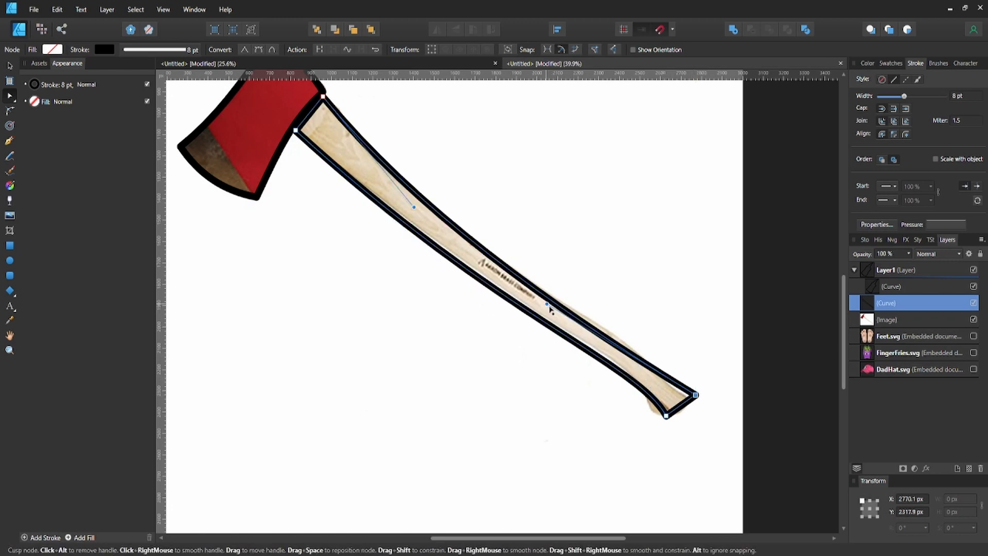
drag(547, 307, 597, 332)
drag(601, 331, 631, 346)
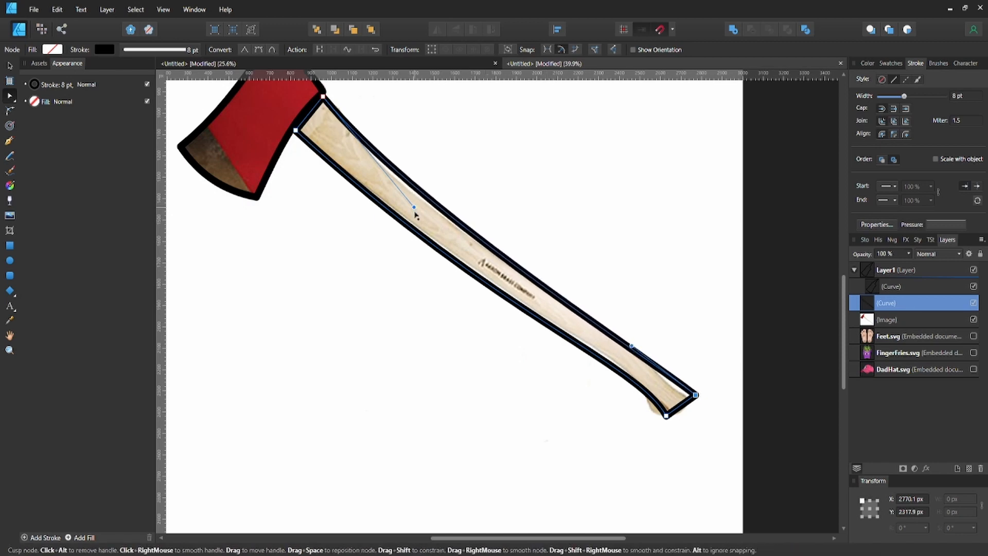
drag(415, 207, 418, 222)
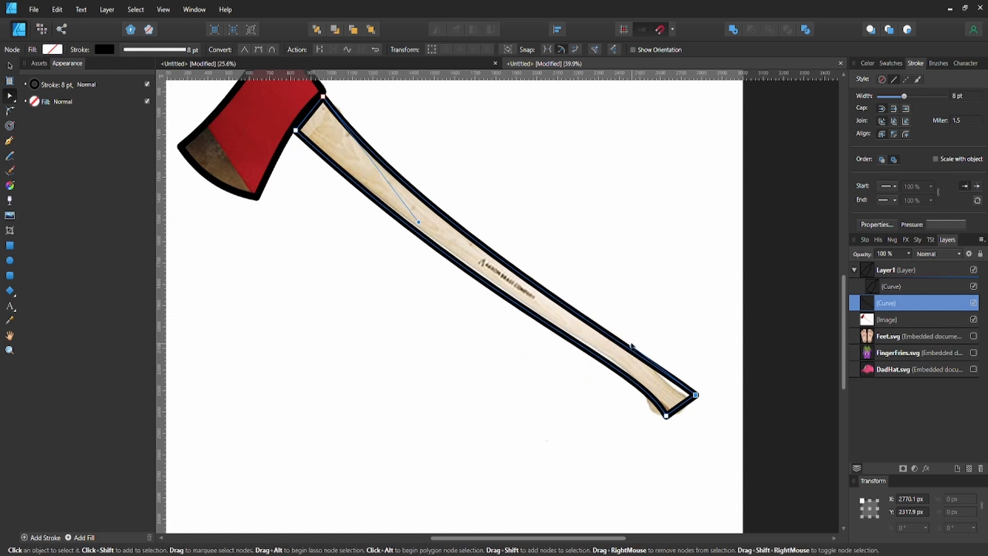
drag(632, 346, 636, 340)
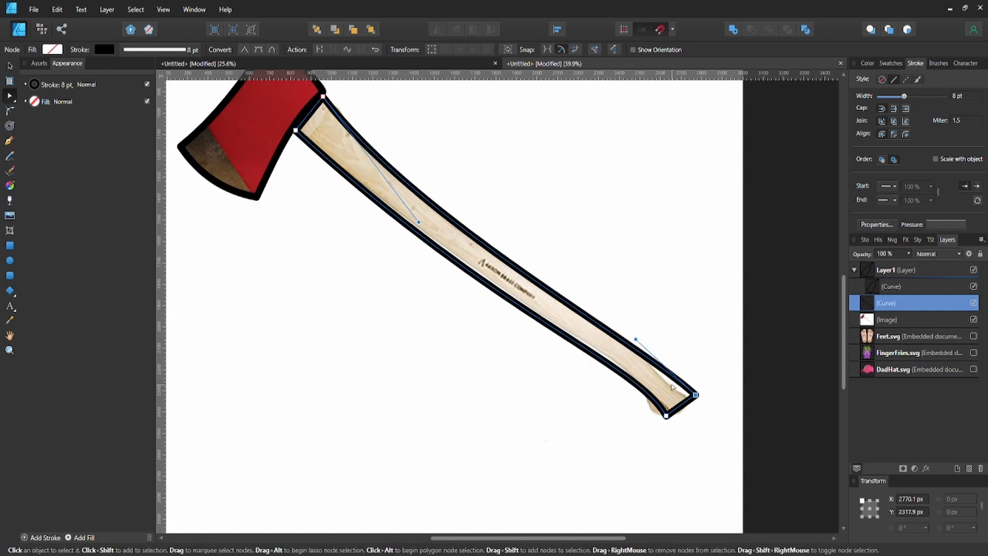
click(687, 352)
scroll(669, 344, down, 4)
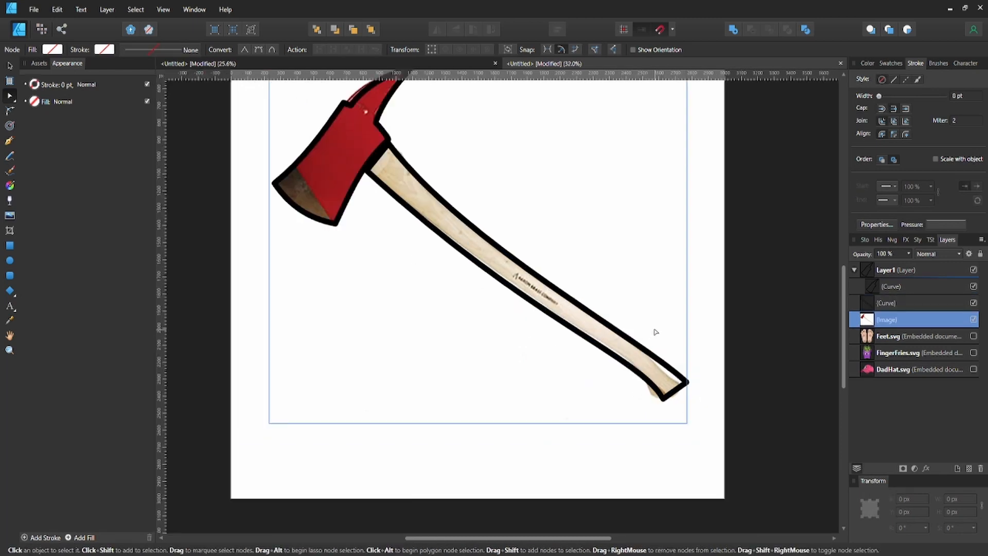
scroll(621, 356, up, 1)
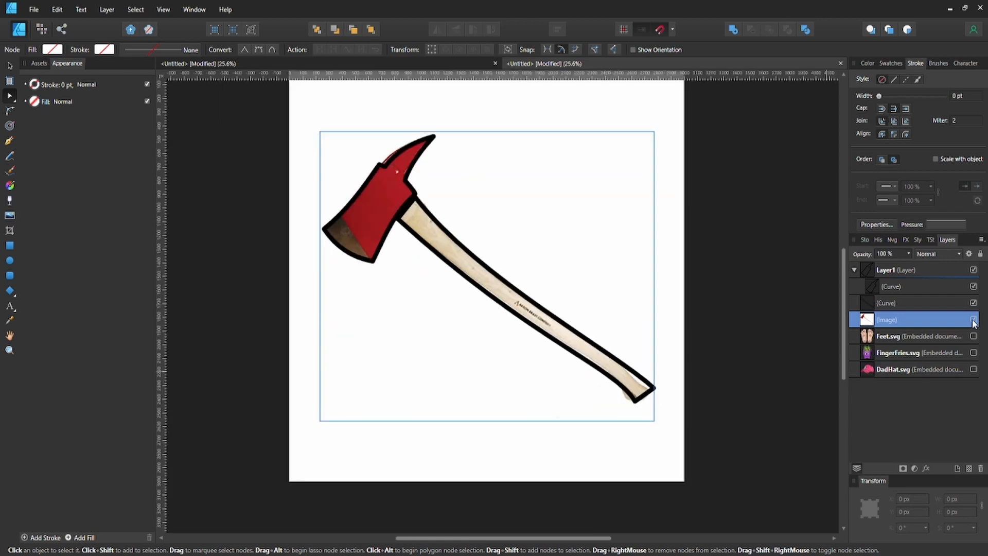
Hide the reference image to check the axe linework with the reshaped handle, and show the image again.
scroll(712, 301, up, 1)
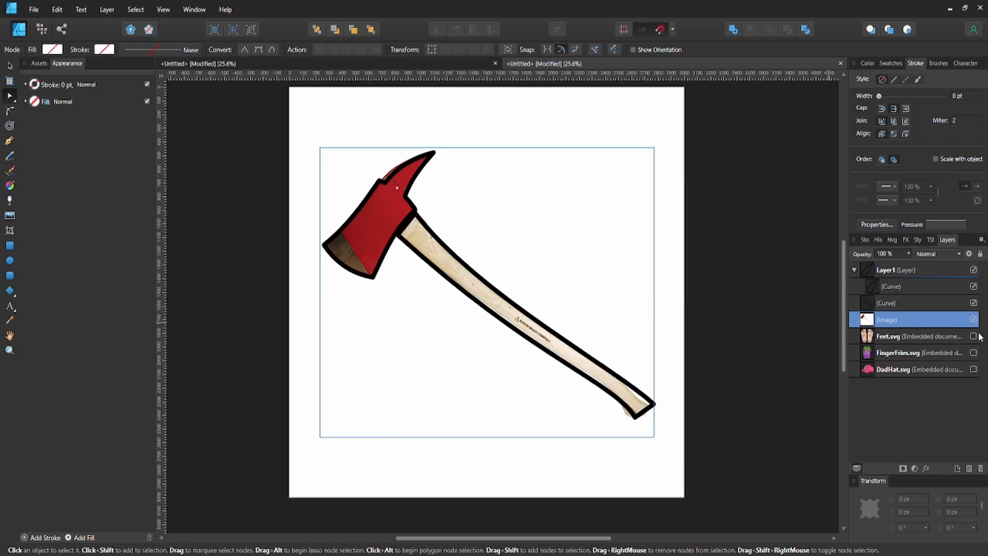
click(973, 319)
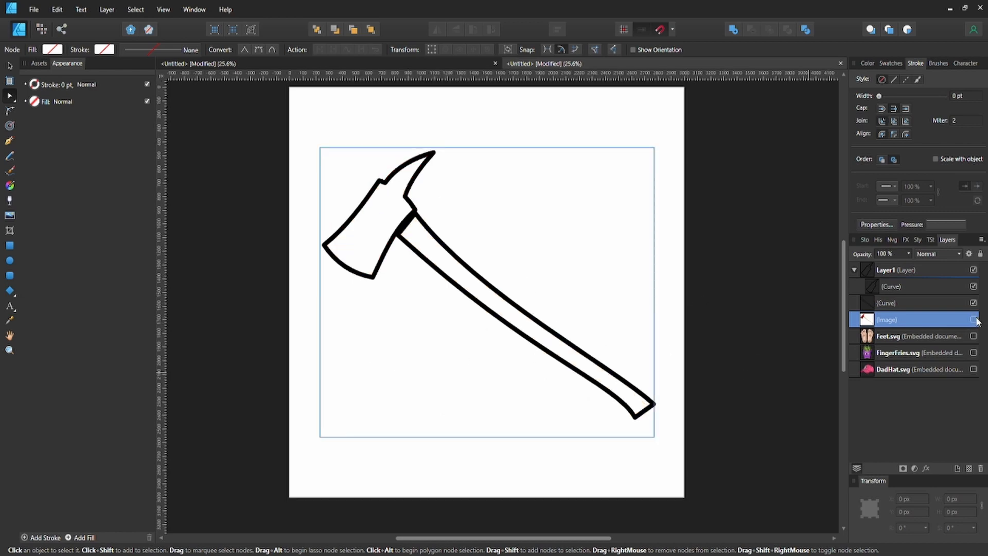
click(974, 319)
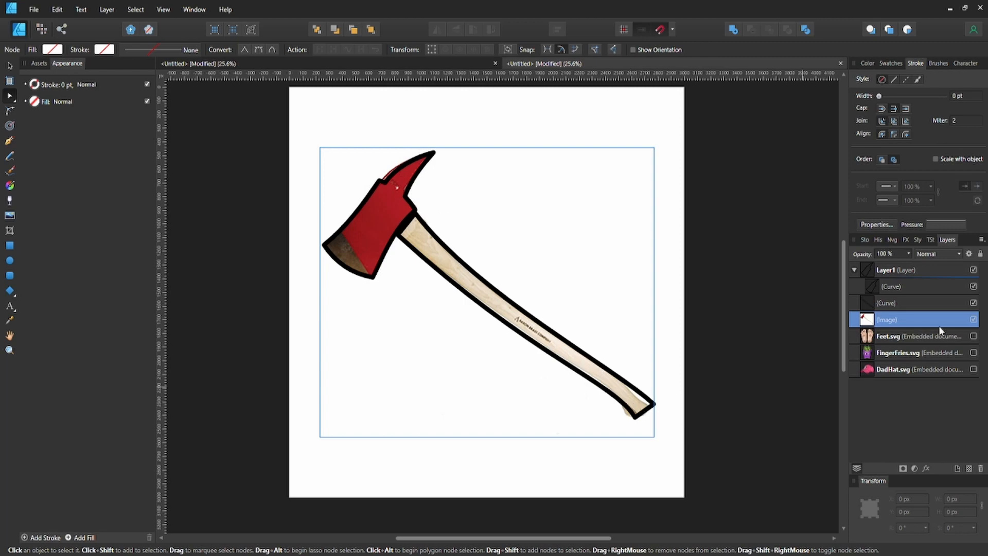
Round the two butt-end corners of the handle outline together with the Corner Tool to a radius of about 45 px.
click(949, 304)
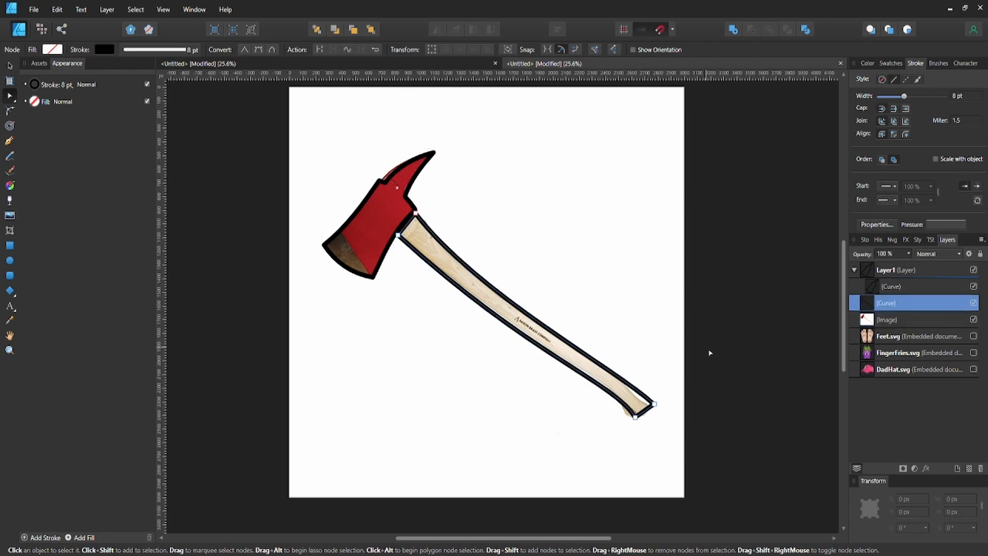
key(c)
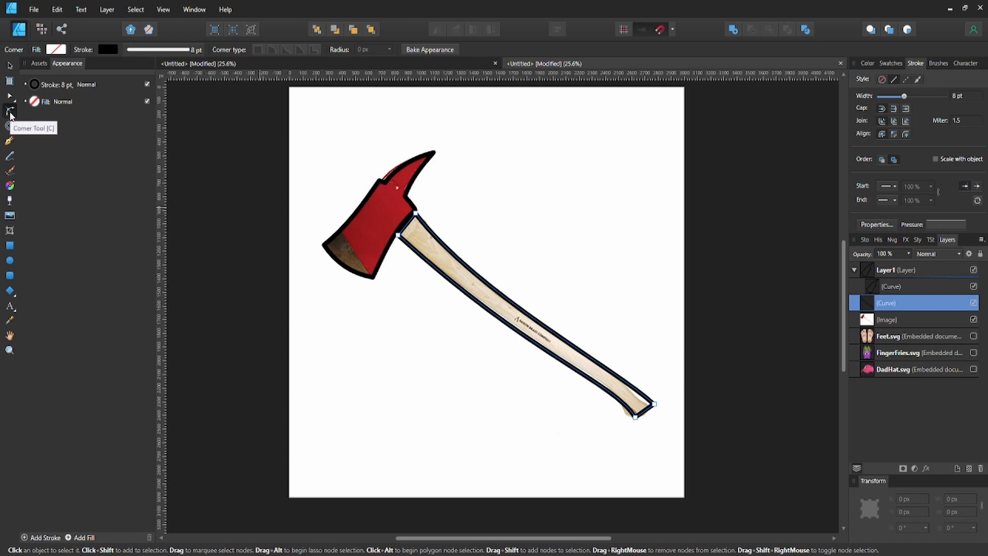
scroll(623, 431, up, 2)
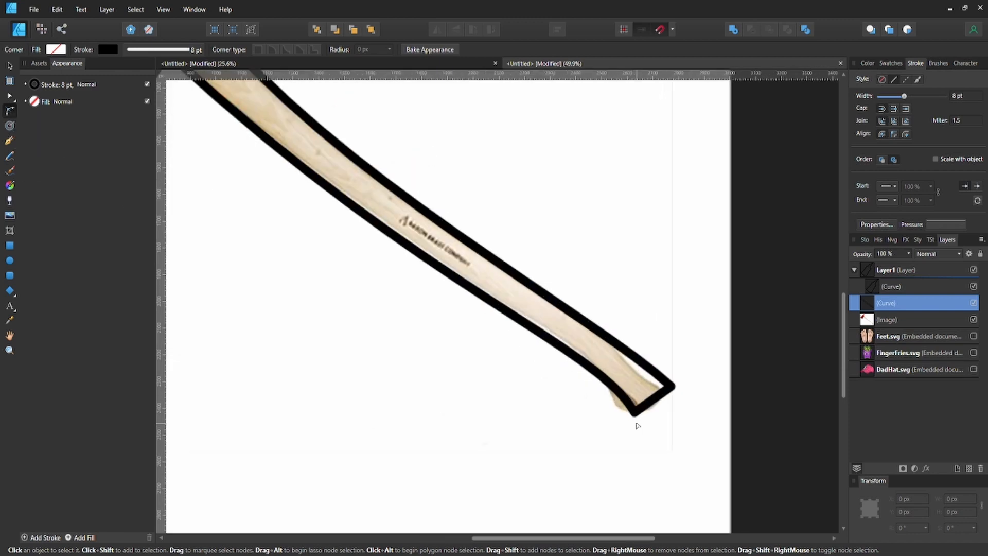
click(634, 411)
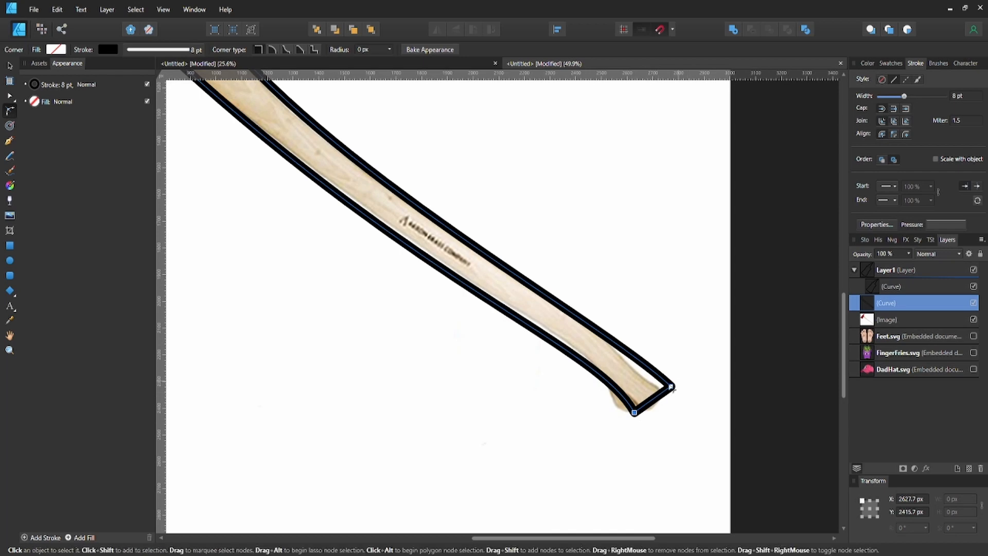
shift+click(671, 387)
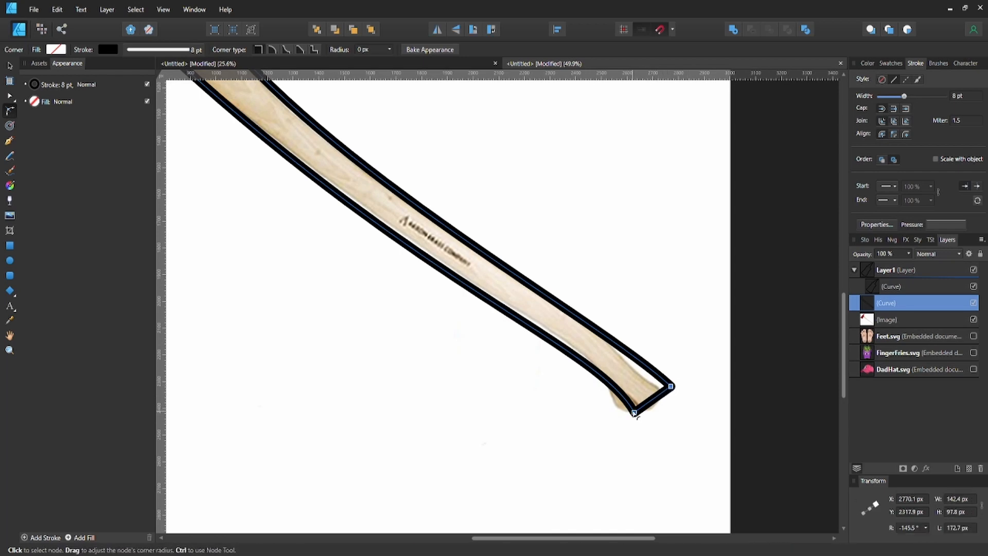
mouse_move(634, 412)
mouse_down()
mouse_move(627, 390)
mouse_move(639, 399)
mouse_up()
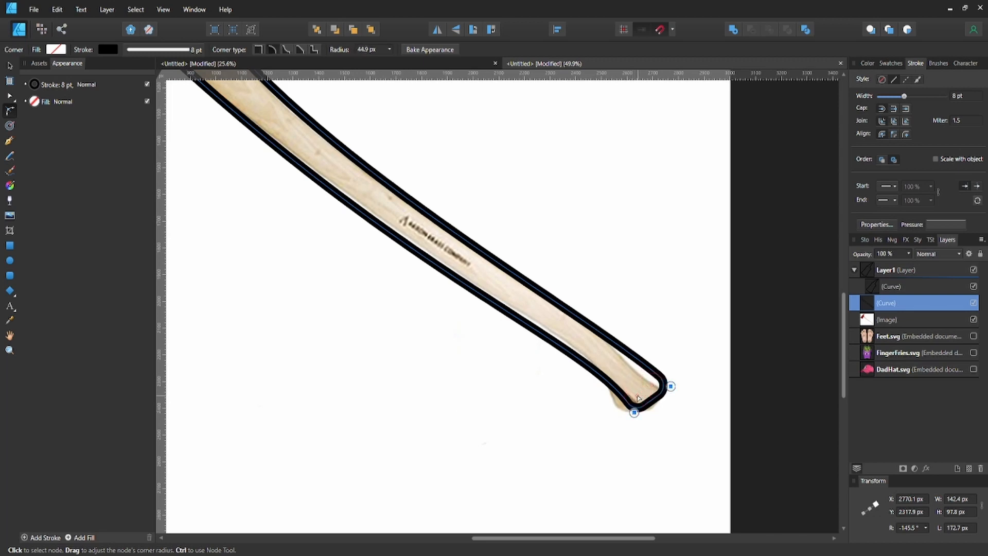
click(667, 350)
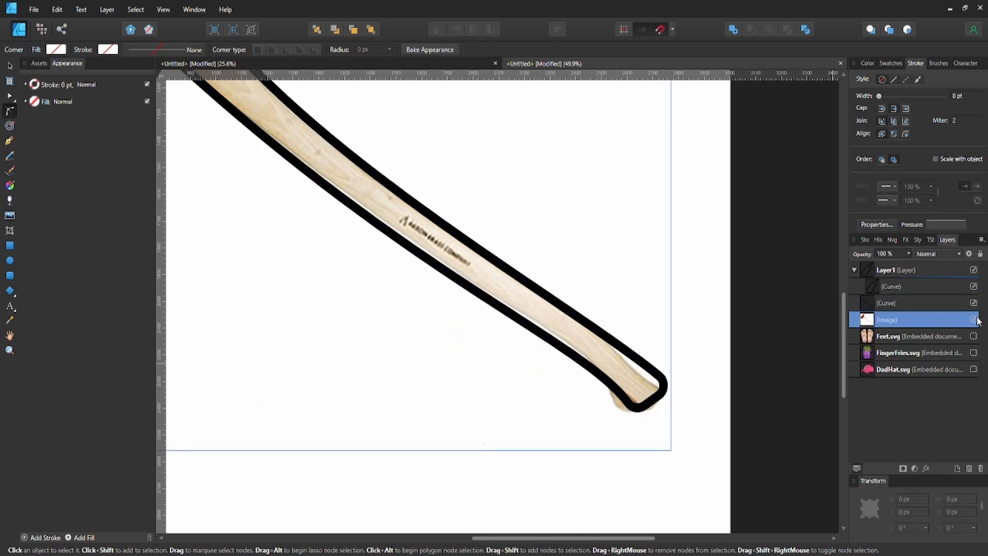
Hide the reference image to examine the rounded butt end in the linework alone, and show the image again.
scroll(669, 345, down, 1)
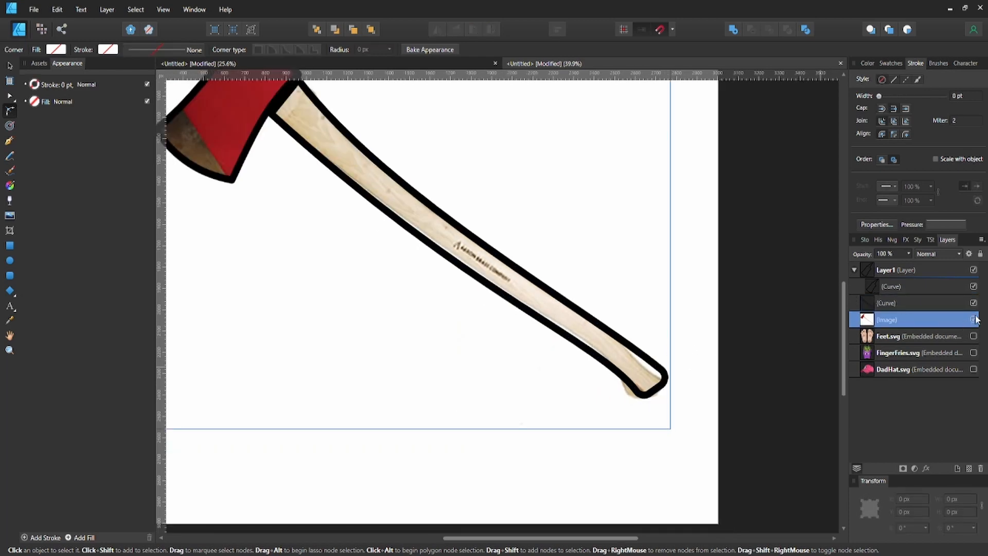
drag(327, 254, 441, 339)
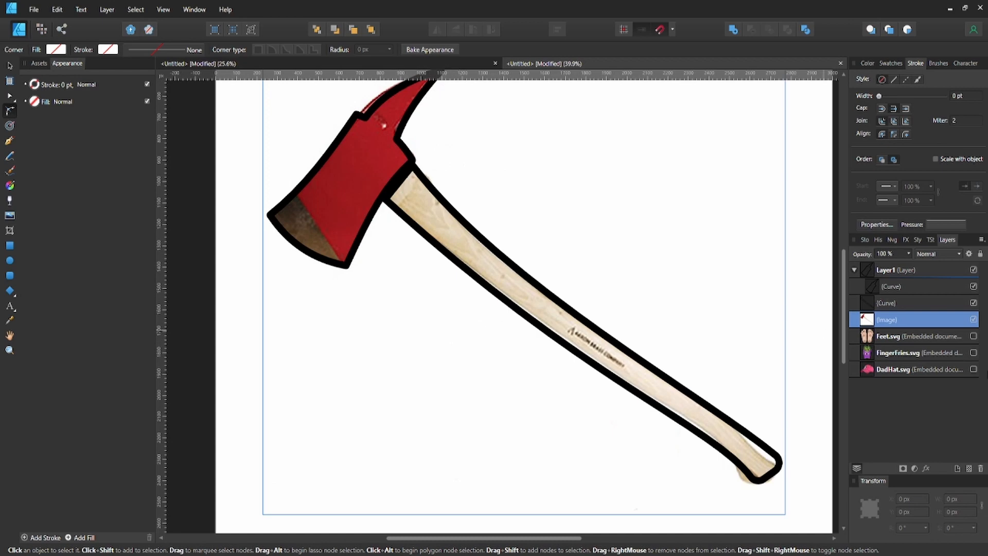
click(973, 320)
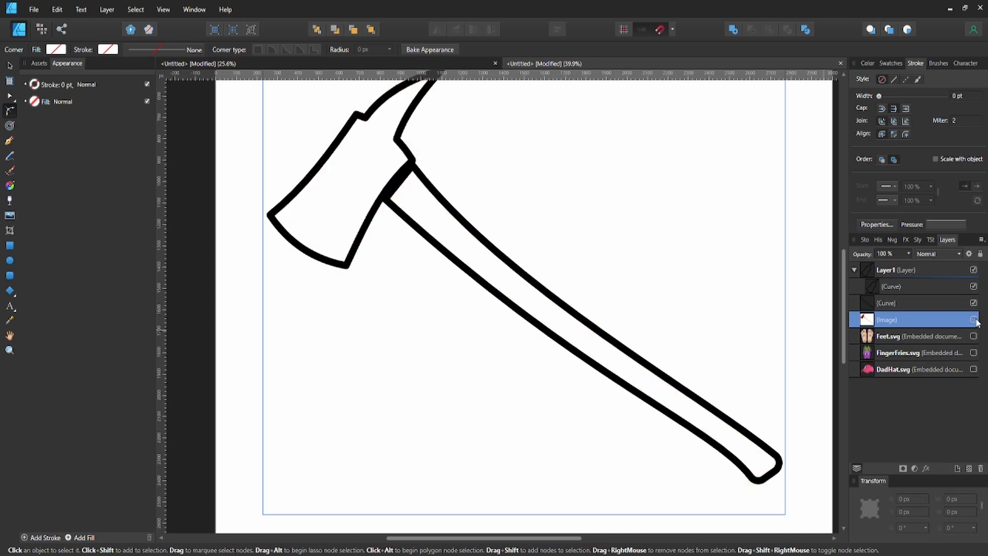
scroll(580, 284, down, 1)
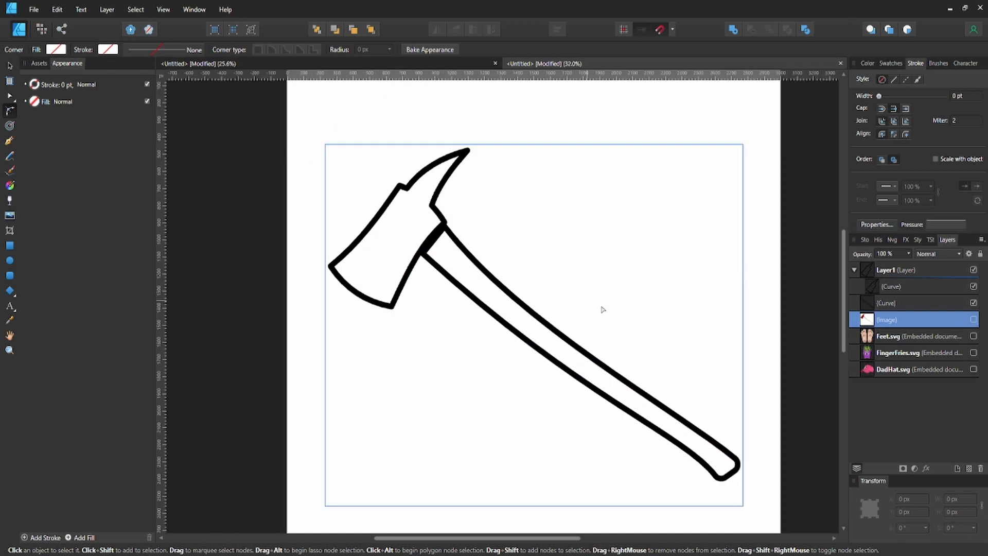
click(974, 319)
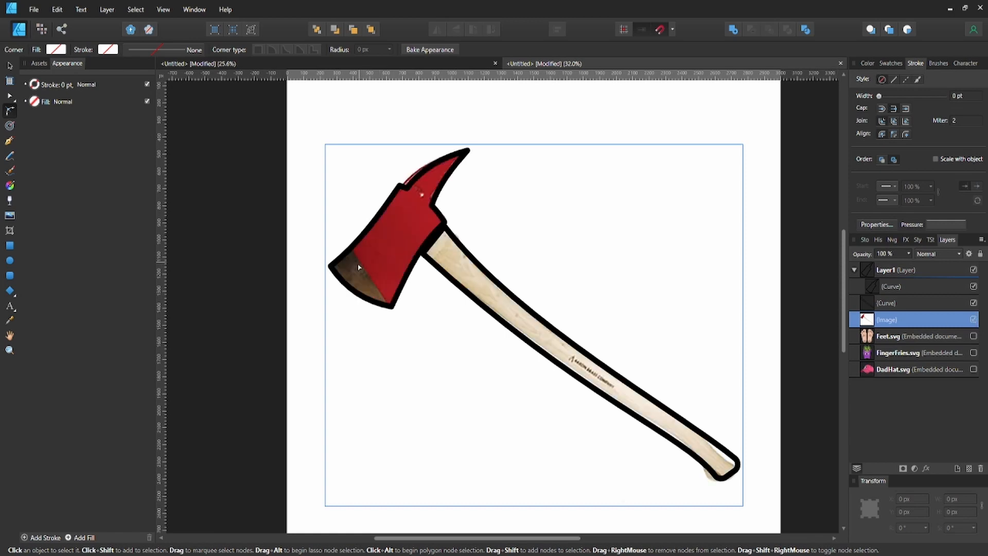
Draw a straight Pen line along the blade's paint edge, from the head's upper edge to its lower corner.
click(894, 305)
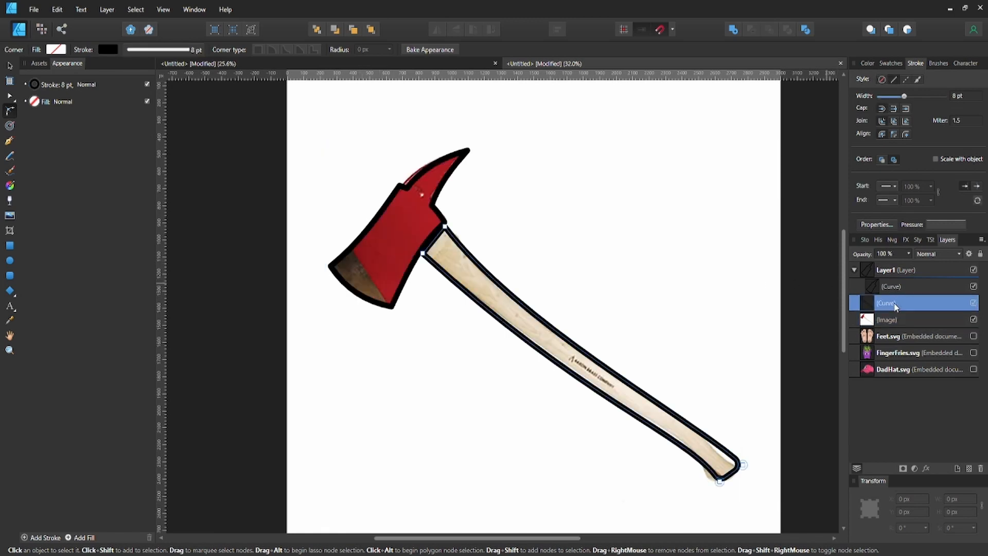
key(p)
scroll(384, 249, up, 3)
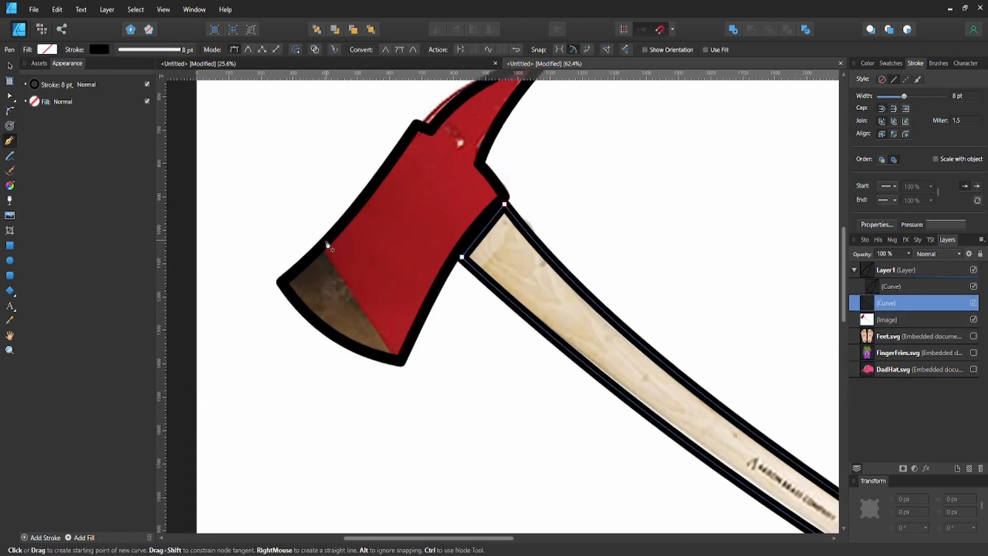
click(325, 249)
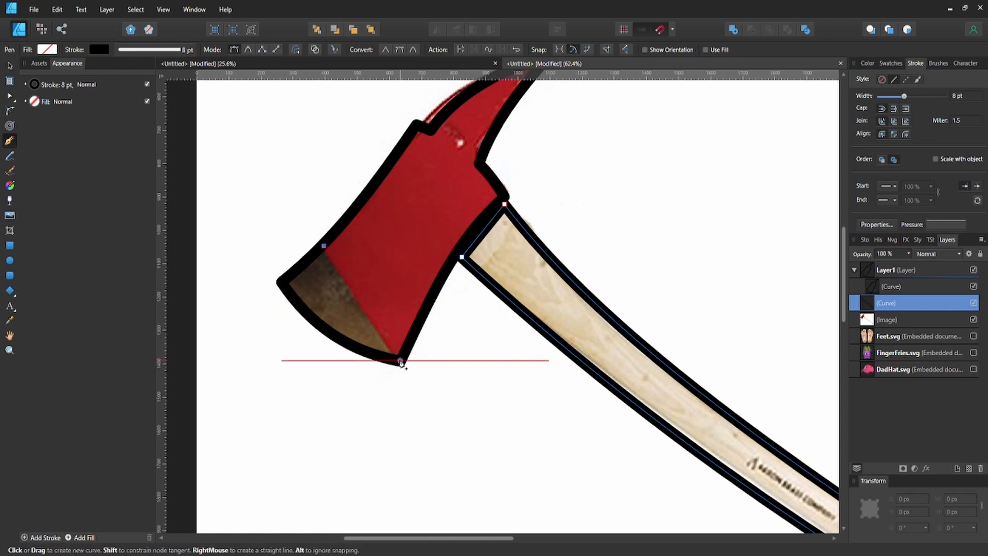
click(402, 363)
key(v)
click(461, 382)
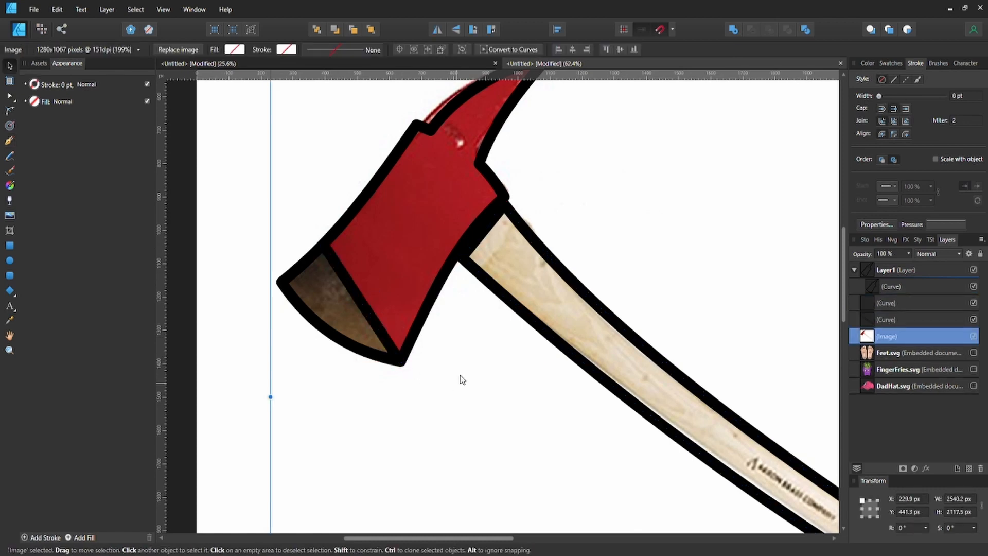
Nudge the handle outline up and to the left so its end line overlaps the edge of the axe head, and deselect it.
scroll(461, 371, down, 2)
drag(430, 366, 330, 277)
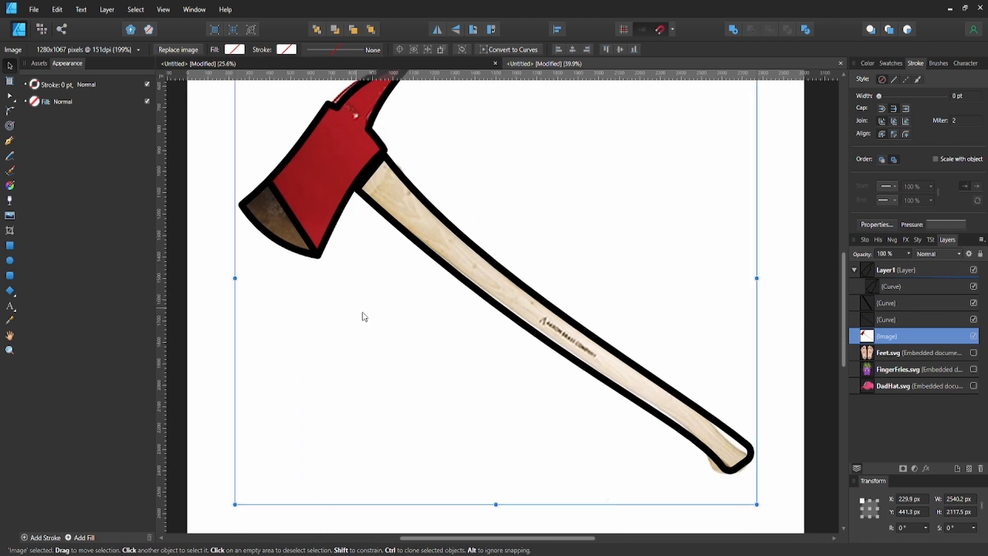
drag(417, 297, 462, 327)
click(493, 303)
scroll(414, 247, up, 2)
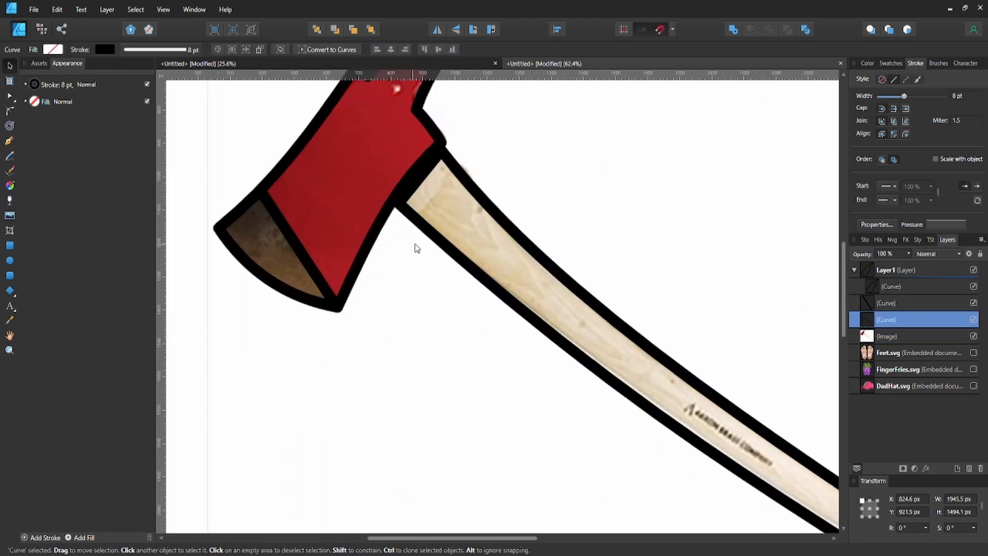
key(Up)
key(Up)
key(Left)
key(Left)
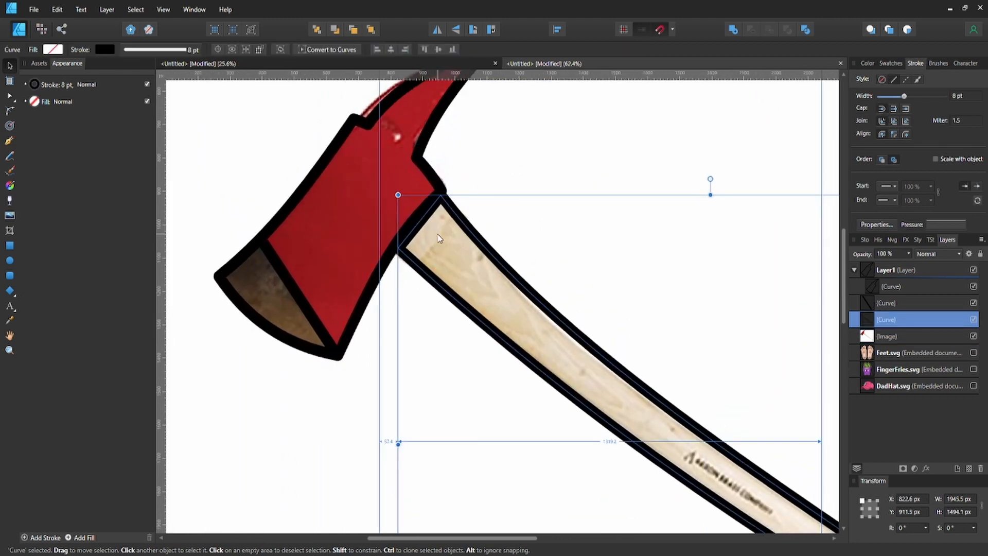
key(Up)
key(Up)
key(Left)
key(Down)
key(Down)
key(Down)
key(Down)
key(Down)
key(Down)
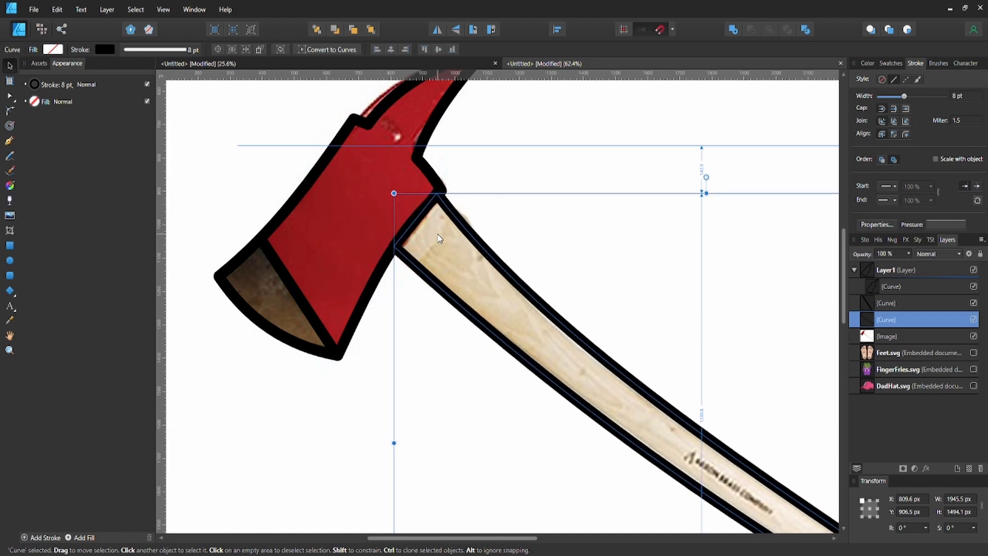
key(Left)
click(543, 186)
Hide the reference image so only the axe linework remains on the page.
scroll(544, 191, down, 2)
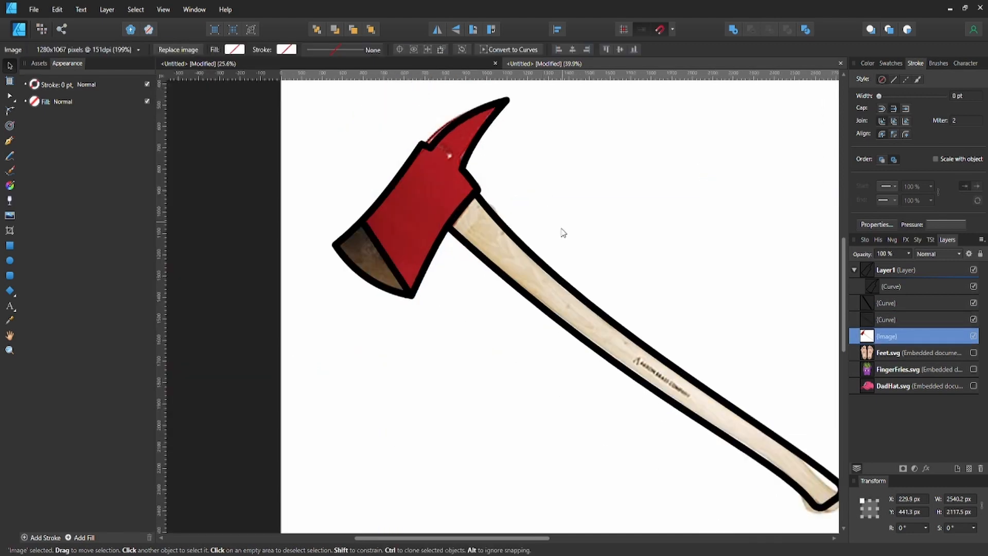
click(973, 338)
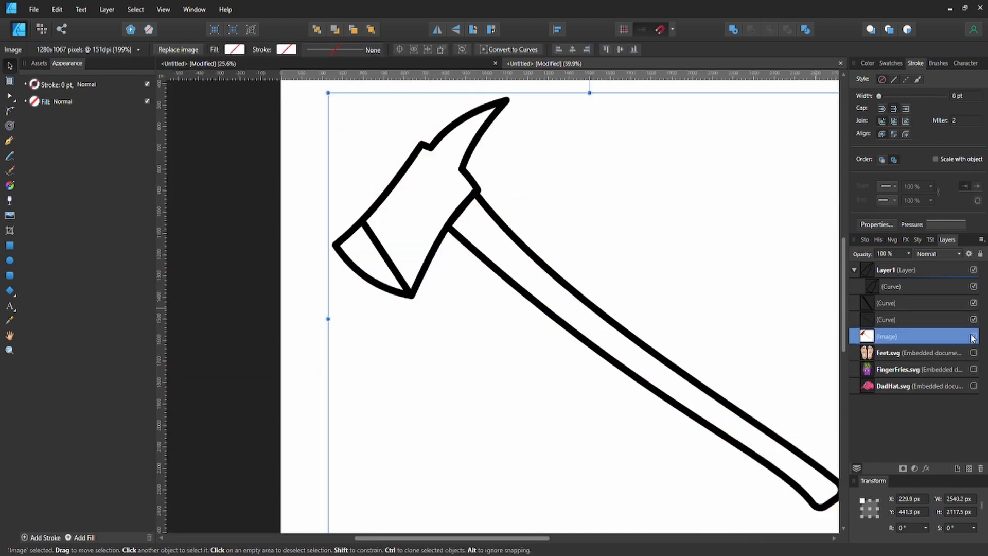
scroll(642, 265, down, 3)
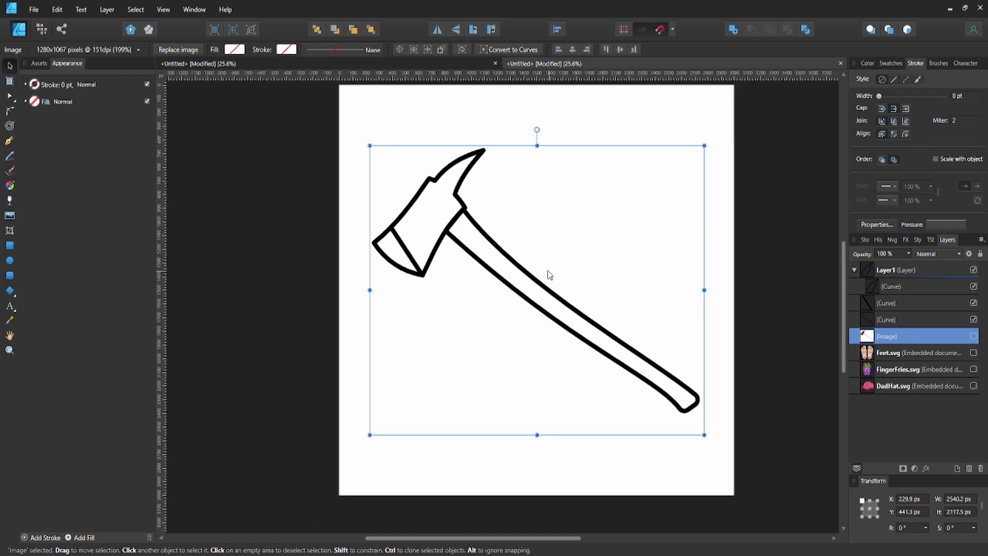
scroll(419, 252, up, 2)
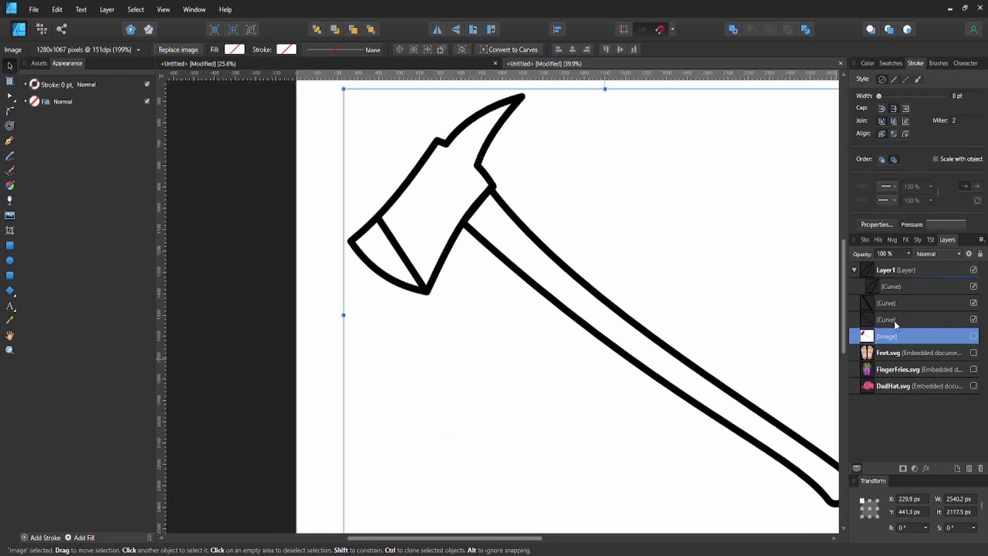
Bend the straight line across the blade outward into an arc echoing the cutting edge, and deselect it.
click(894, 320)
click(878, 305)
double_click(400, 255)
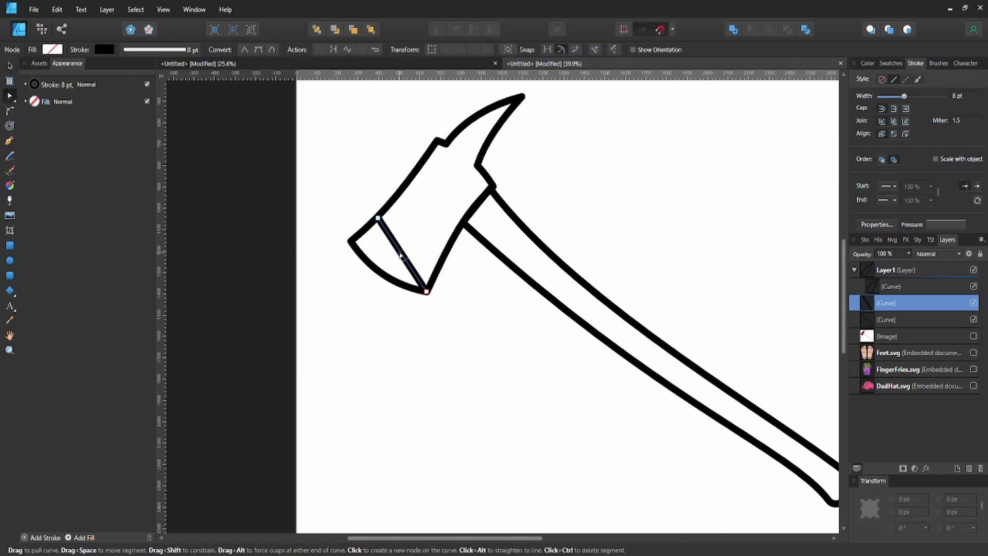
drag(400, 255, 407, 250)
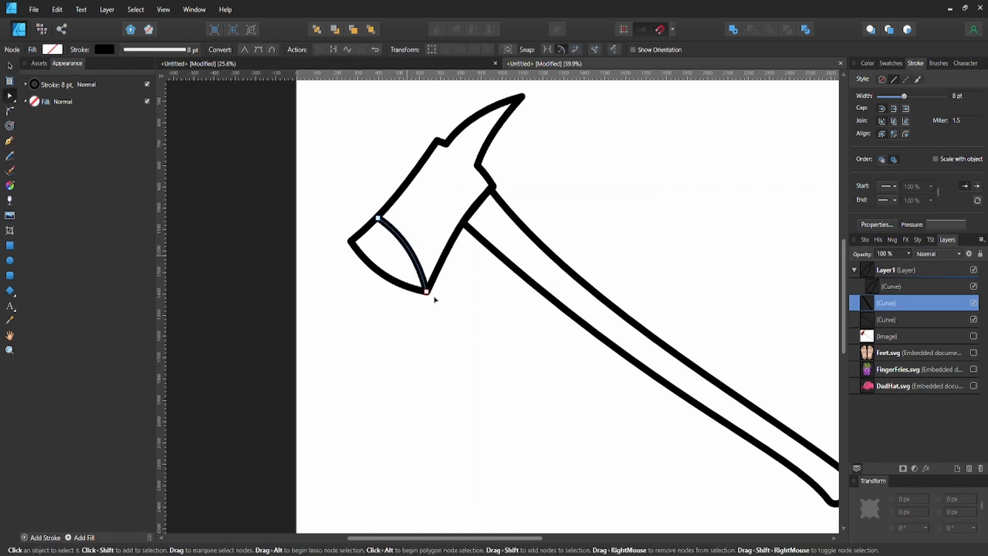
click(467, 307)
scroll(514, 292, down, 3)
scroll(542, 295, up, 10)
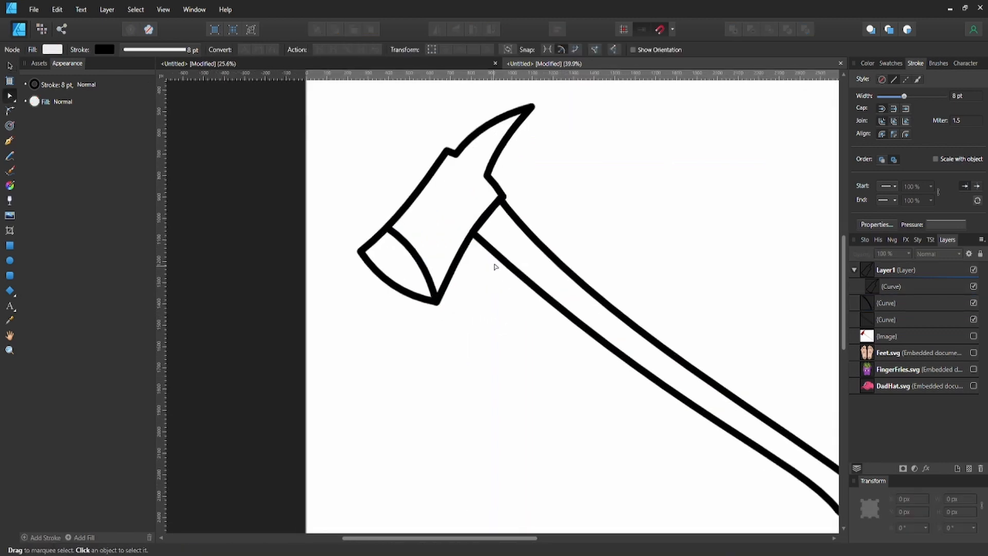
Draw a short straight Pen line from the notch at the base of the pick diagonally down into the axe head.
key(p)
scroll(484, 217, up, 3)
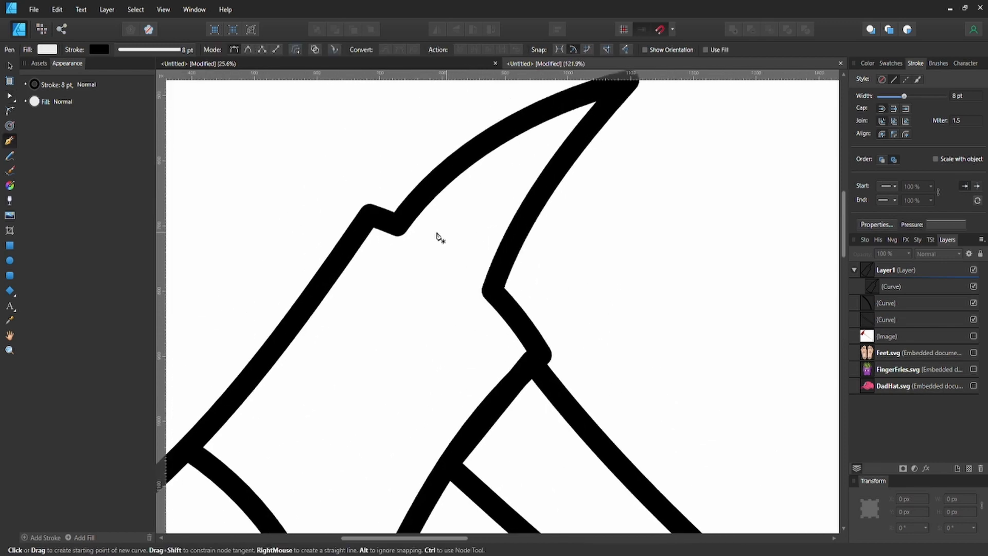
ctrl+click(399, 263)
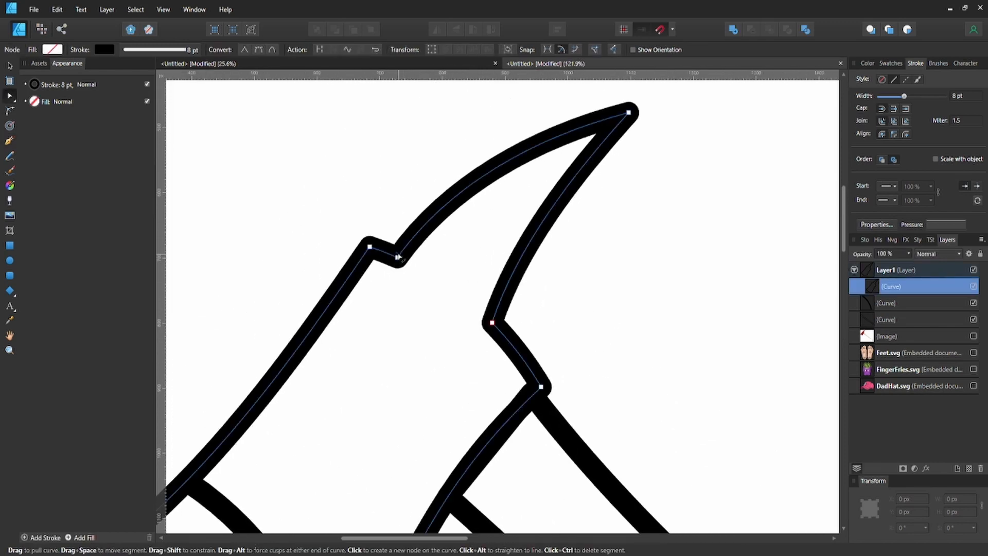
click(399, 259)
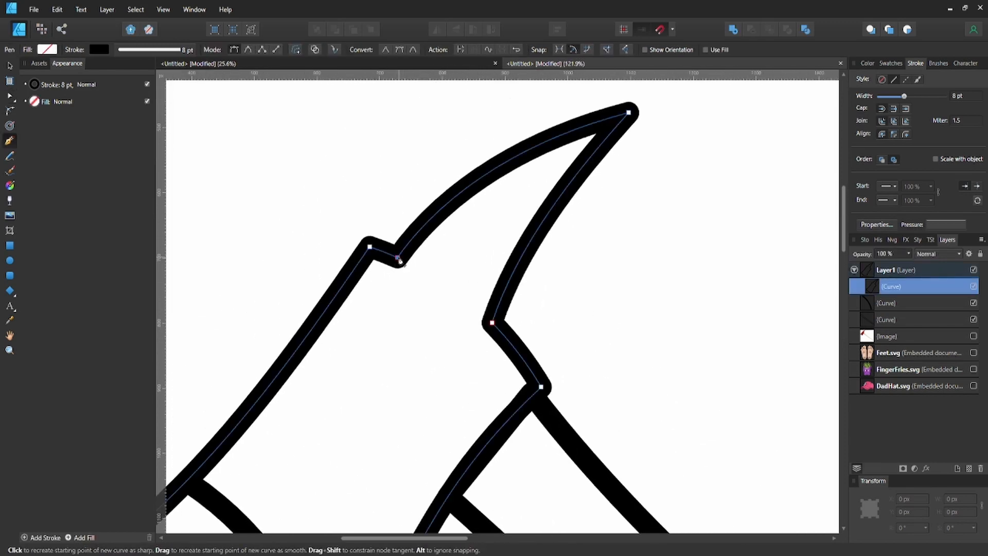
click(447, 292)
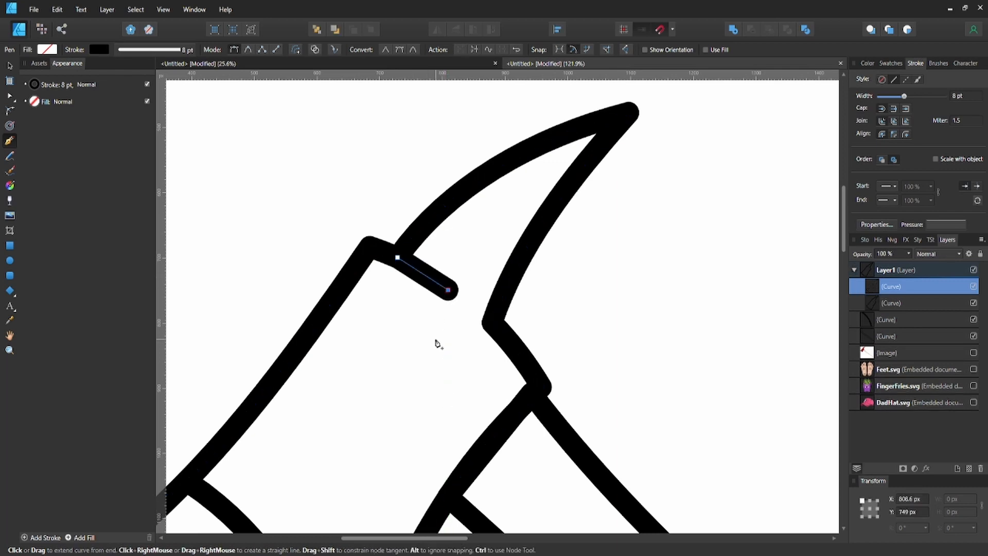
Taper the short line at the pick's base with a pressure profile that thins toward its inner end.
click(938, 226)
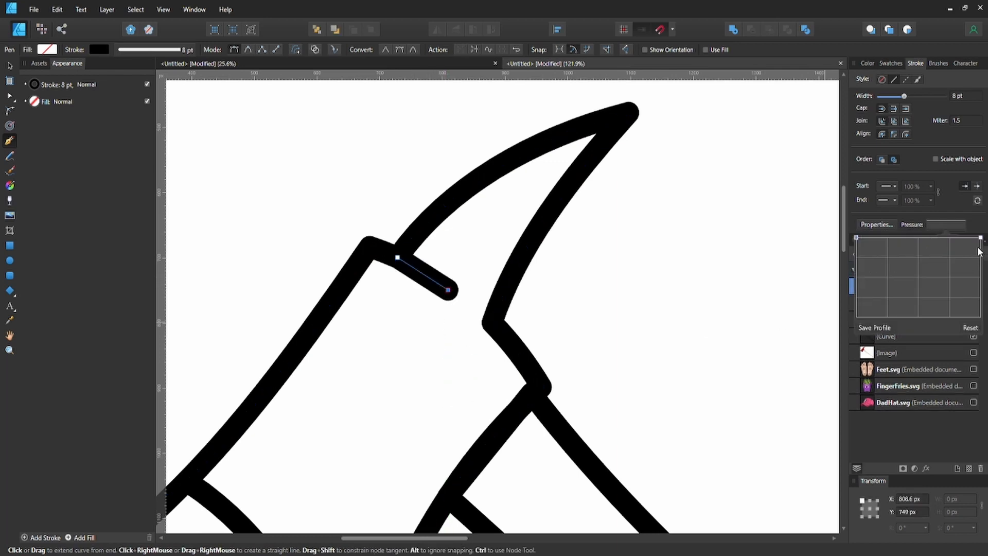
click(965, 226)
drag(981, 260, 984, 299)
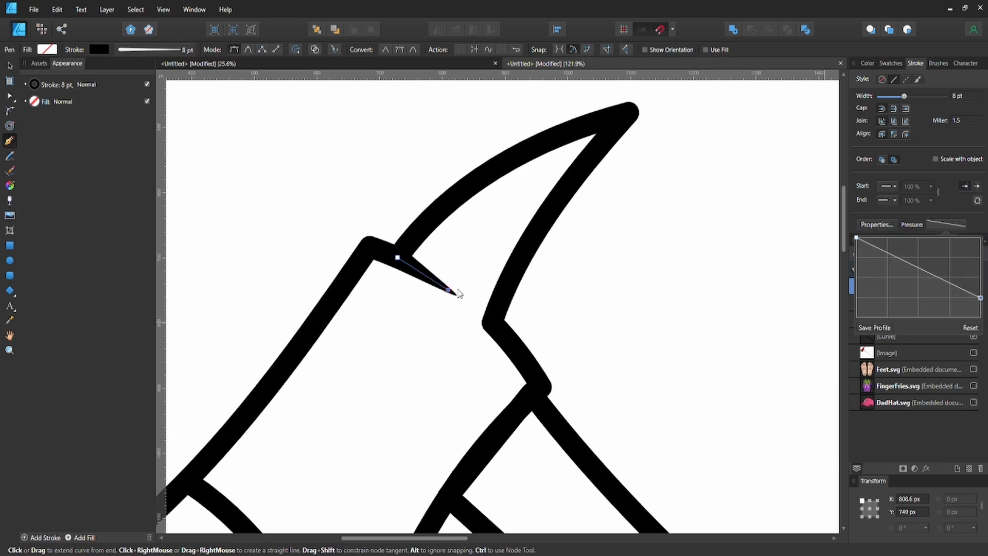
click(431, 299)
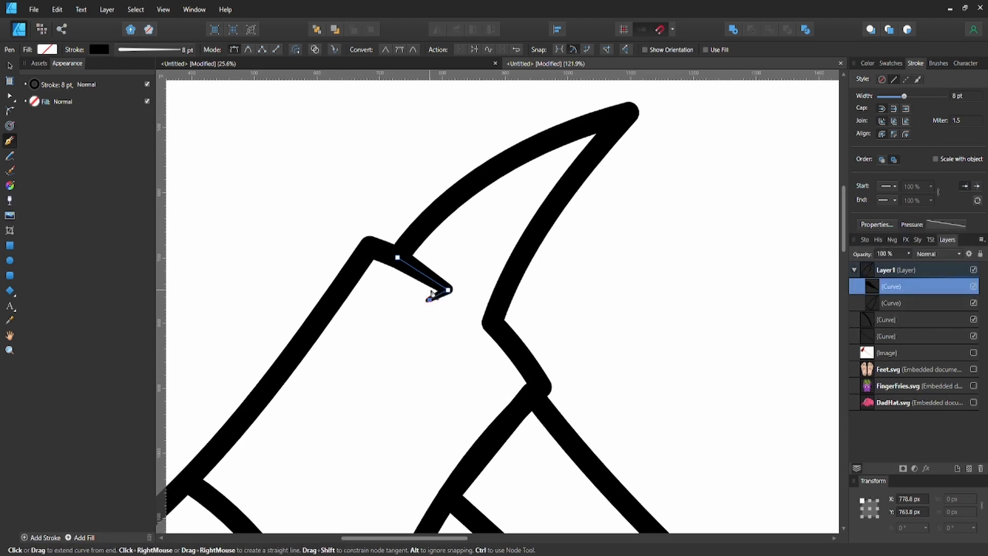
key(ctrl+z)
click(436, 311)
key(ctrl+z)
Bend the tapered line at the pick's base downward into a soft curve and deselect it.
key(v)
click(436, 311)
key(a)
click(424, 278)
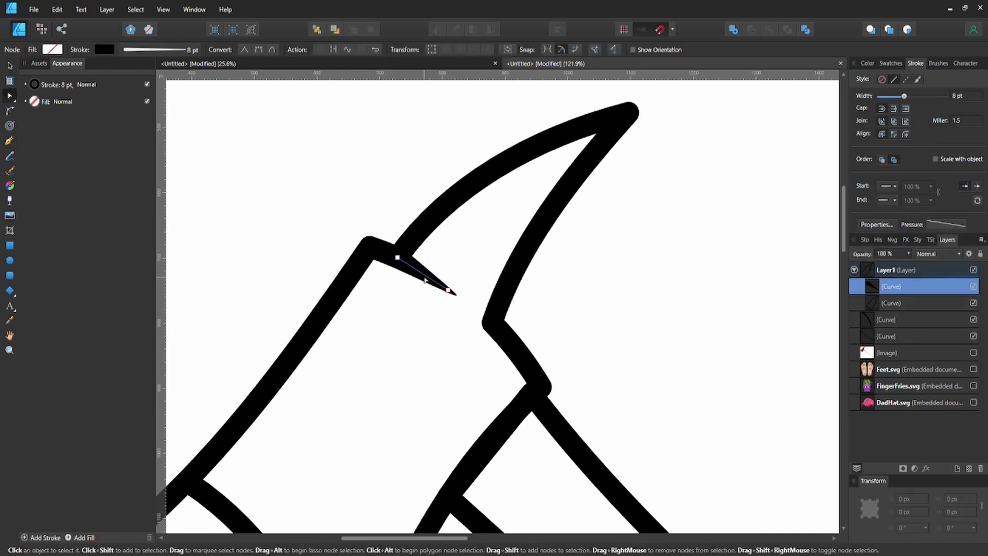
mouse_move(429, 276)
mouse_down()
mouse_move(407, 269)
mouse_move(428, 286)
mouse_up()
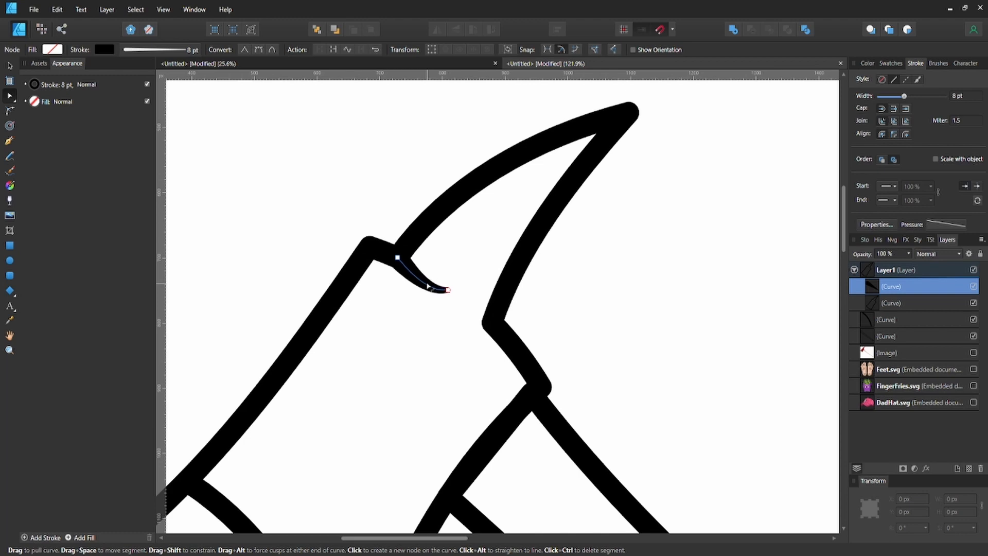
click(478, 337)
Draw a second tapered curve about 85 px wide from the pick's lower base corner into the axe head, and deselect it.
click(515, 344)
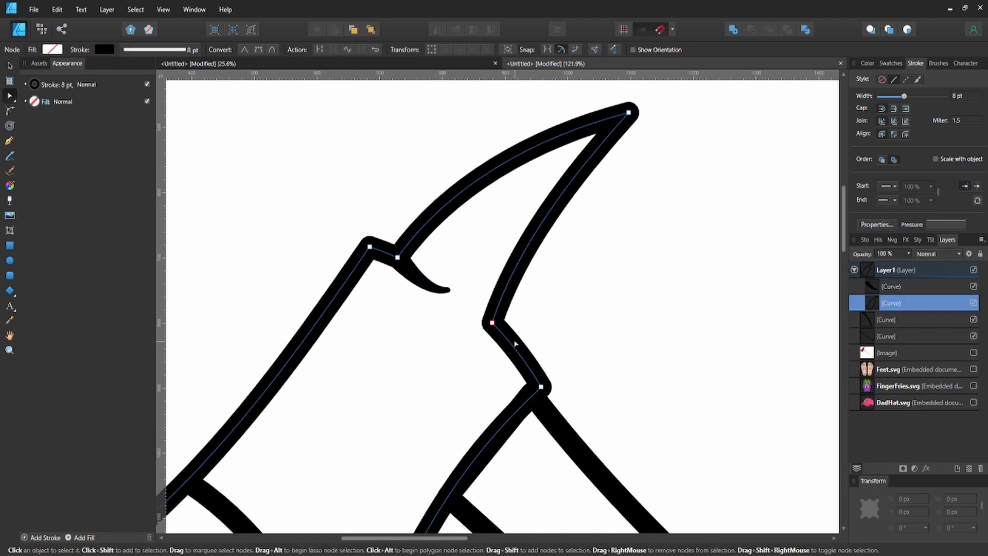
key(p)
click(492, 323)
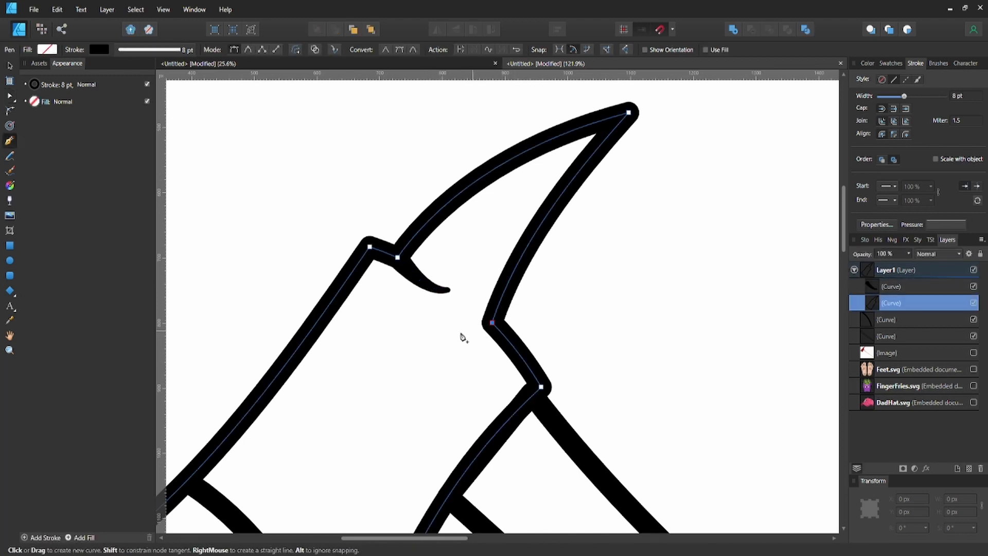
drag(438, 319, 413, 311)
key(v)
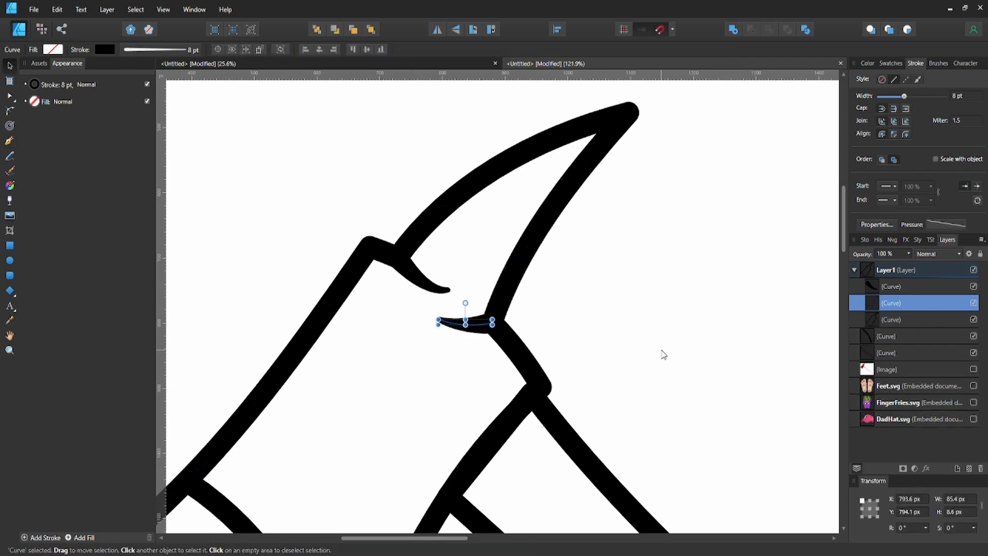
click(661, 351)
Compare the whole axe linework with the reference photo by toggling the photo's visibility.
scroll(557, 339, down, 2)
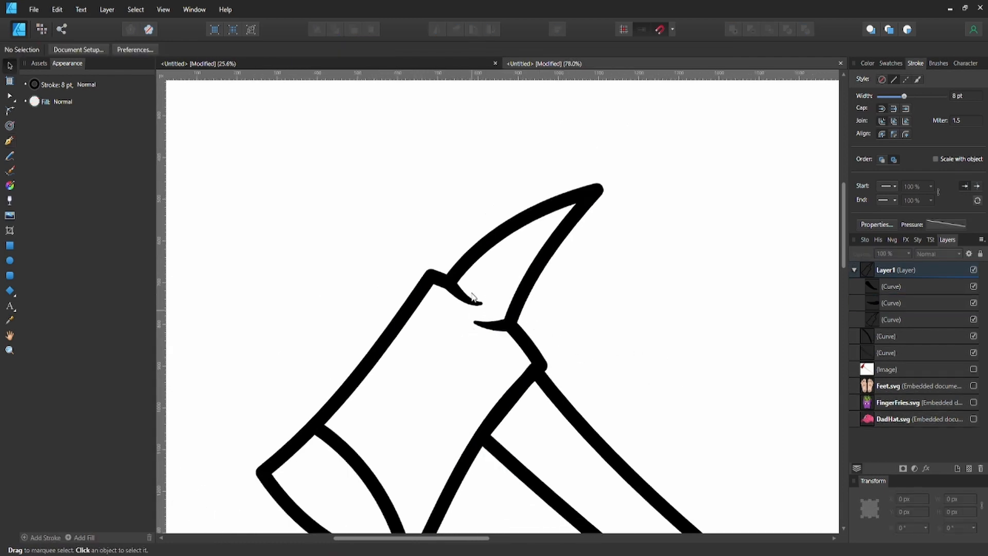
scroll(523, 293, down, 1)
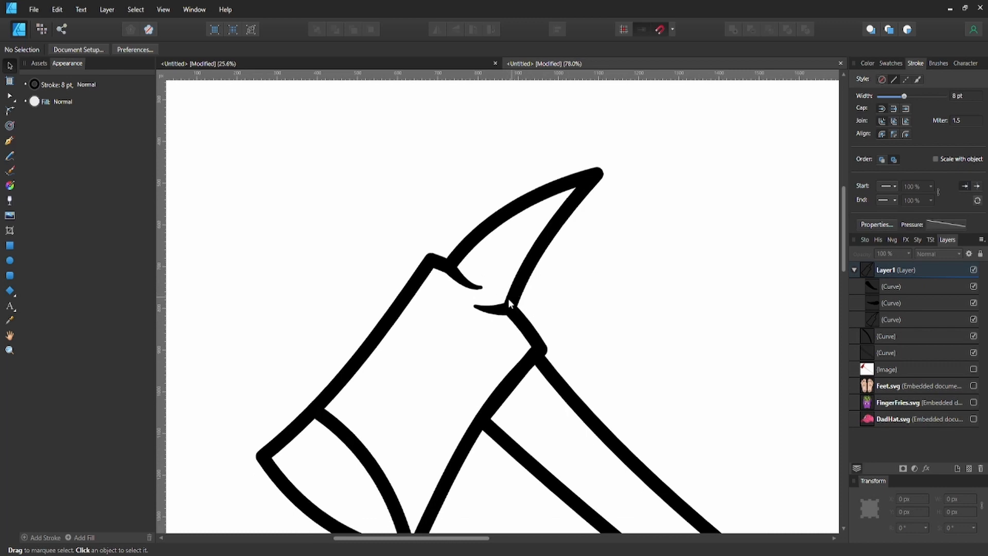
scroll(453, 324, down, 2)
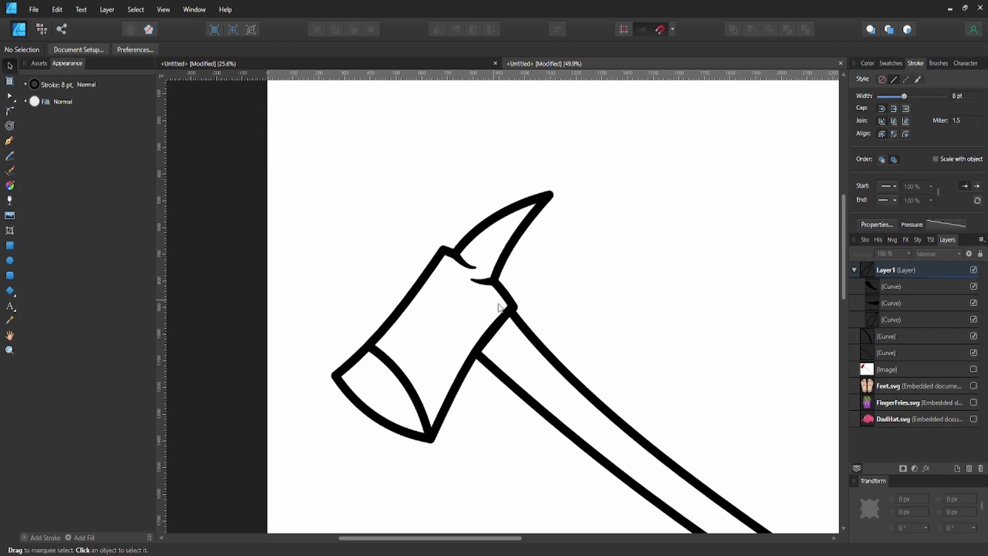
scroll(450, 284, down, 3)
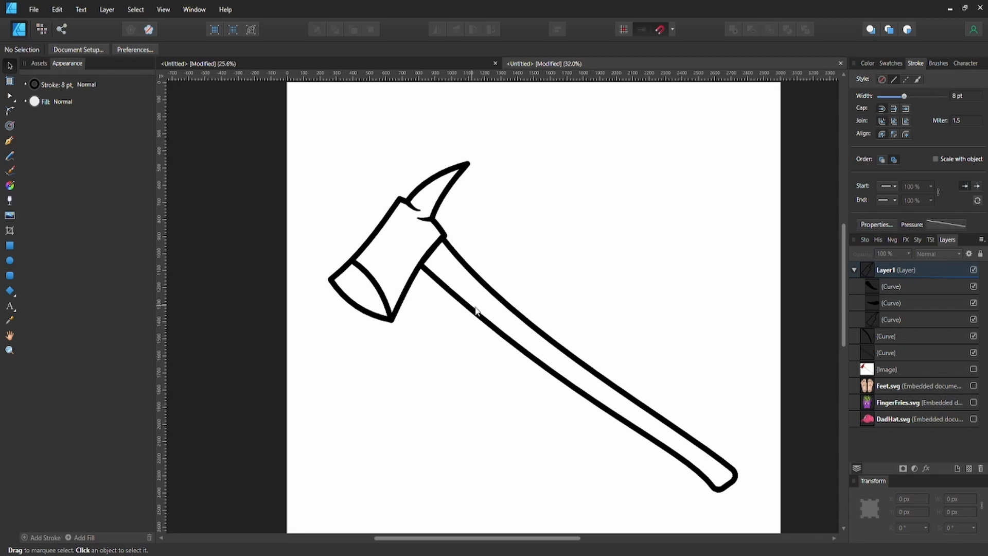
scroll(477, 311, down, 1)
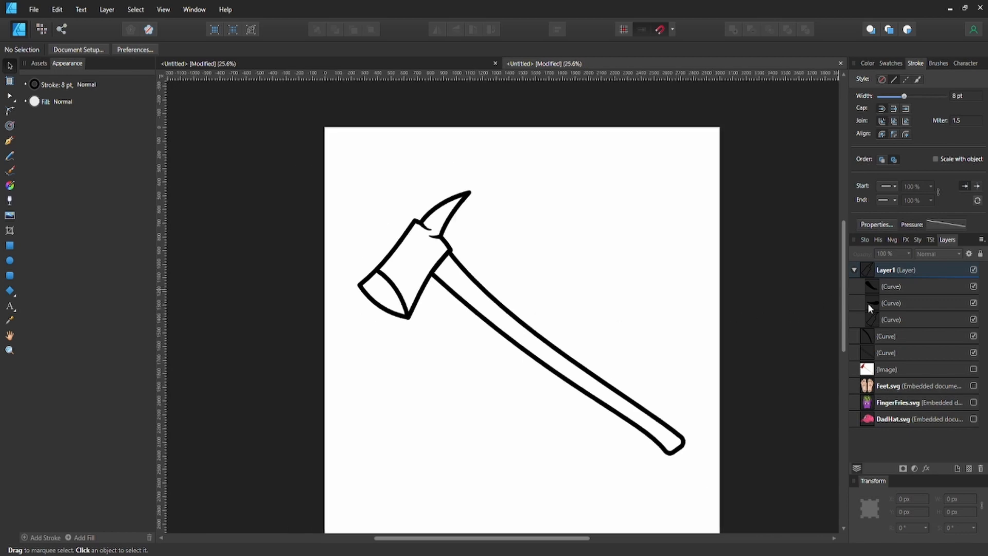
click(937, 381)
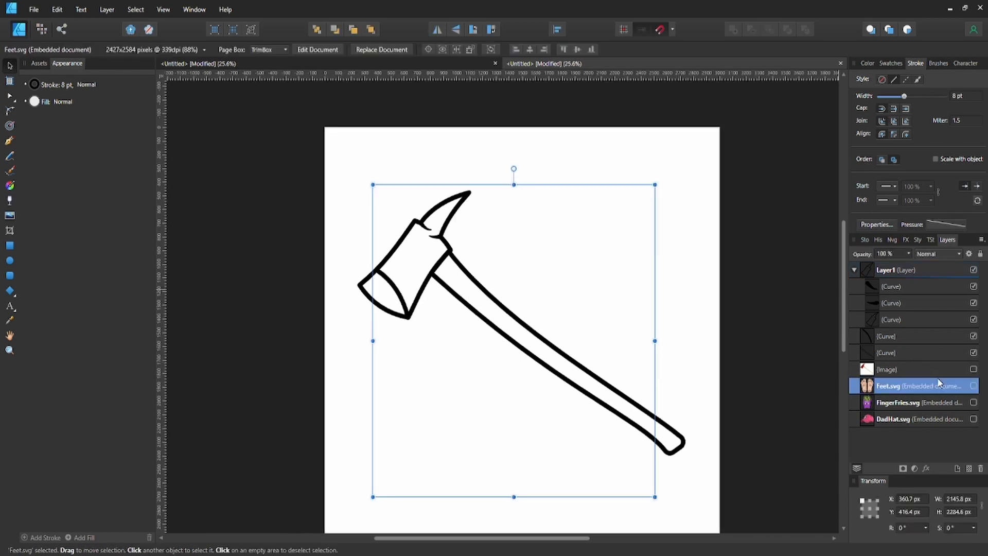
click(974, 370)
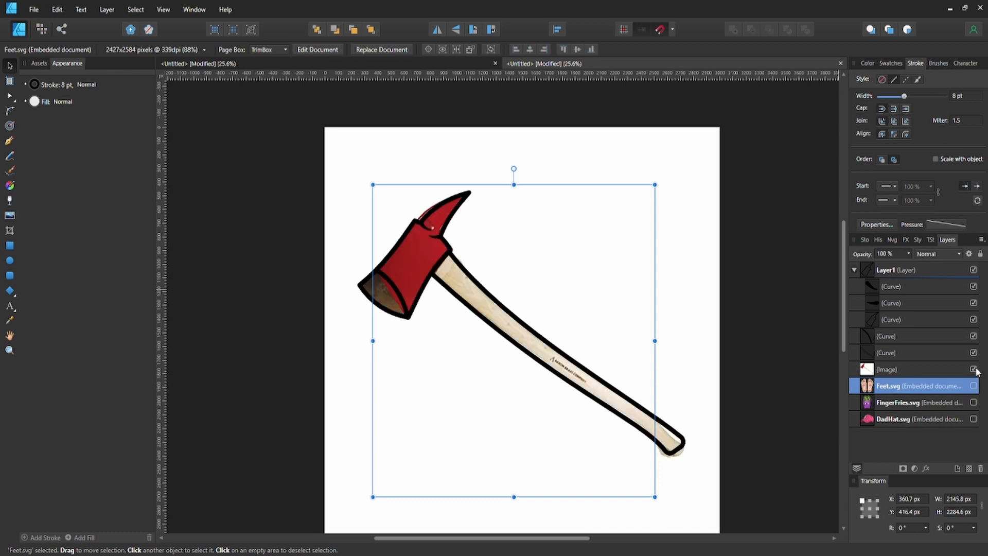
click(974, 370)
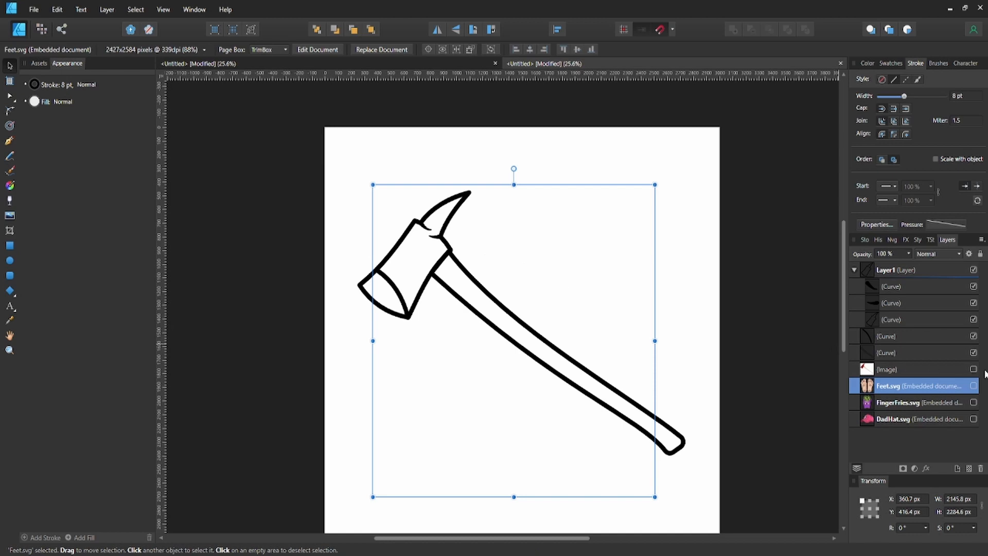
click(974, 369)
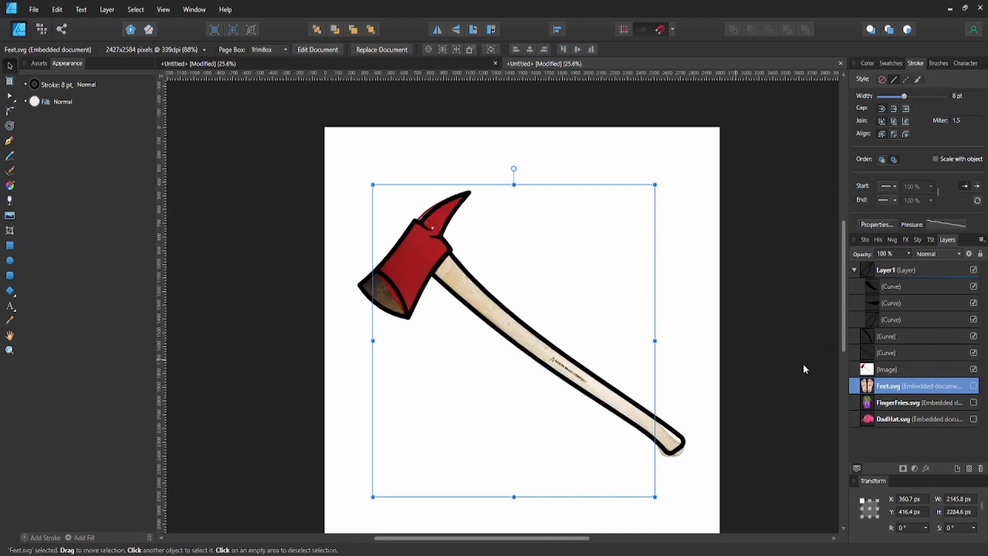
Move the reference photo off the page against its left edge, trying and undoing a smaller size.
click(874, 372)
drag(458, 316, 312, 281)
scroll(434, 307, down, 5)
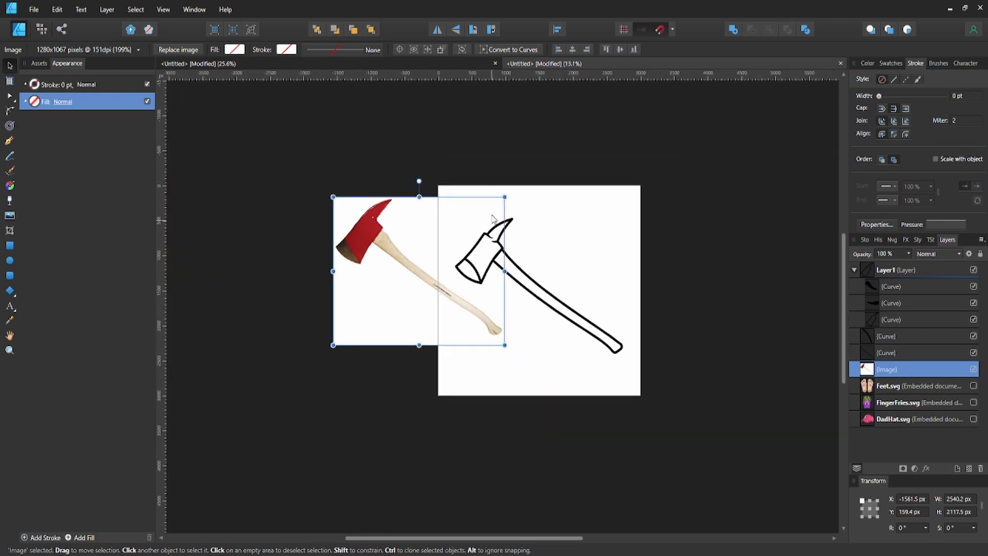
drag(504, 197, 474, 217)
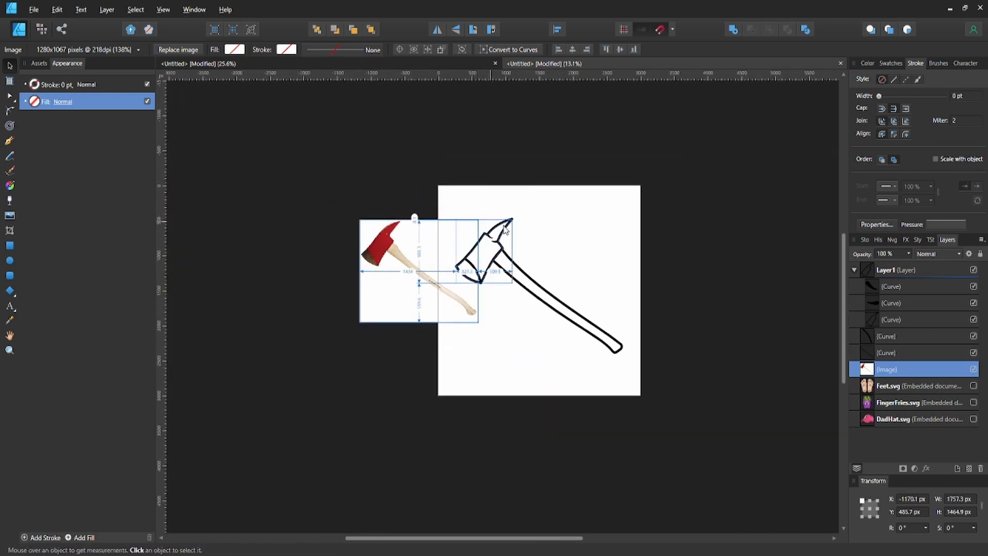
key(ctrl+z)
drag(408, 304, 342, 292)
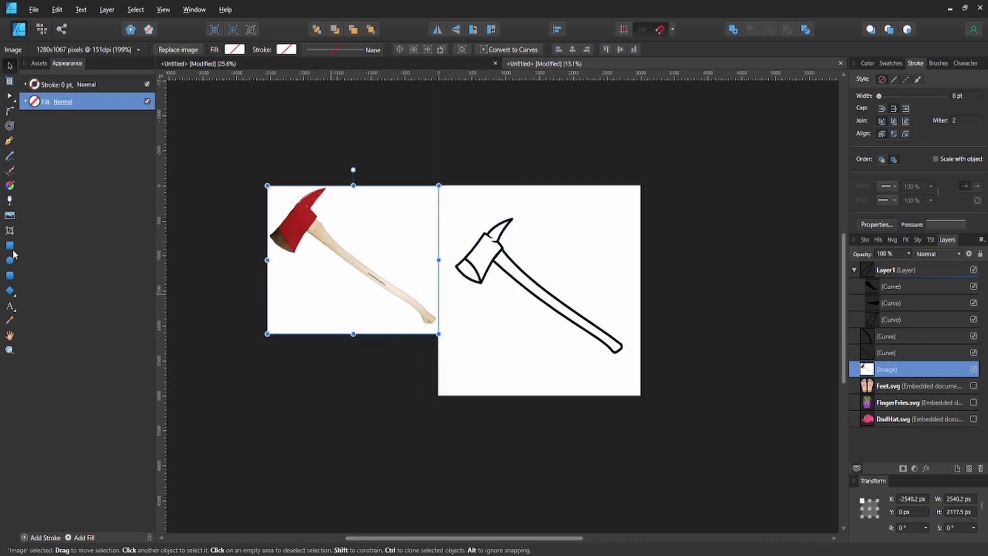
Draw a small tilted rectangle below the axe handle and delete it.
click(9, 246)
mouse_move(487, 319)
mouse_down()
mouse_move(494, 342)
mouse_move(520, 353)
mouse_move(536, 321)
mouse_move(511, 300)
mouse_up()
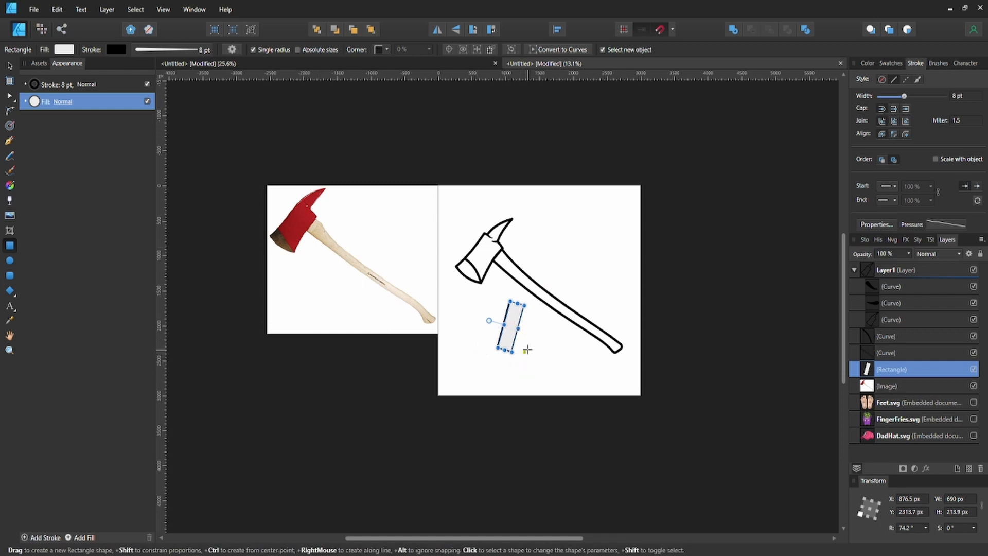
key(Delete)
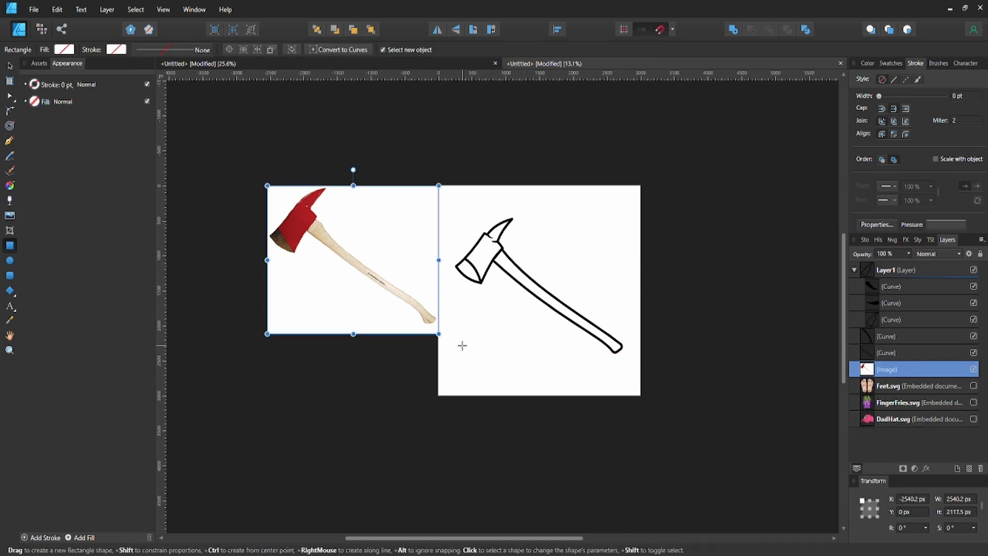
Undo the rectangle edits and the moves of the reference photo.
key(ctrl+z)
key(ctrl+z)
key(ctrl+z)
key(ctrl+z)
key(ctrl+z)
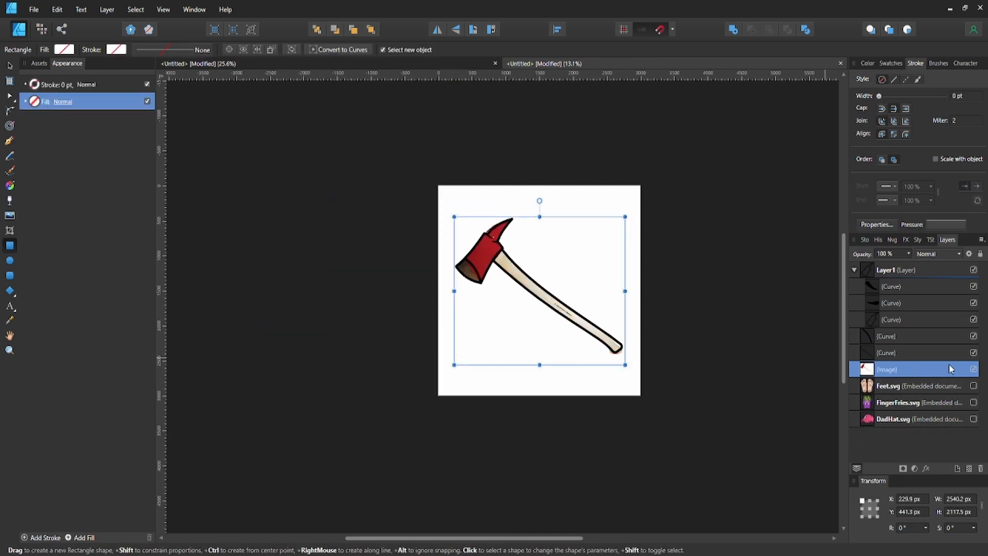
Hide the reference photo again and clear the selection.
click(974, 369)
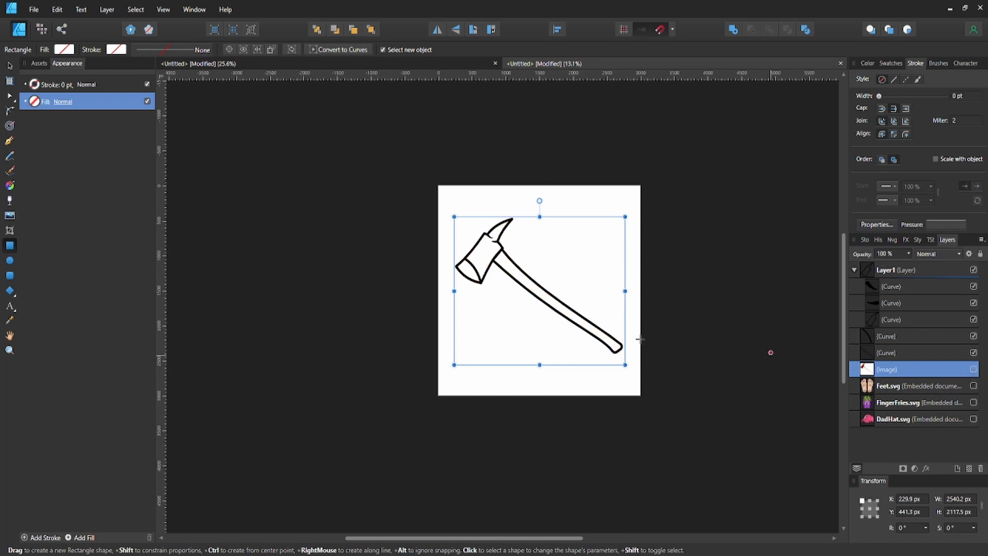
key(v)
click(647, 259)
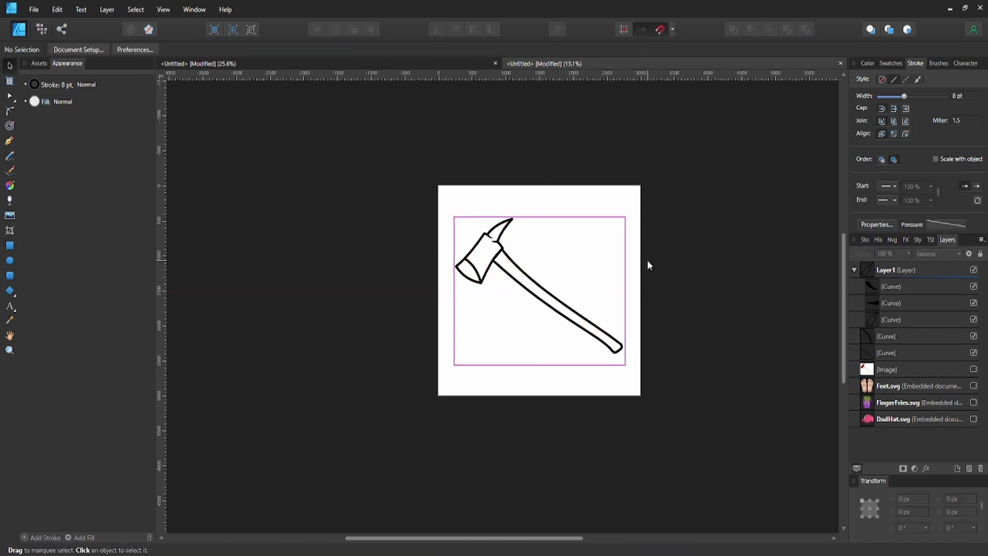
scroll(607, 273, up, 4)
scroll(597, 307, down, 2)
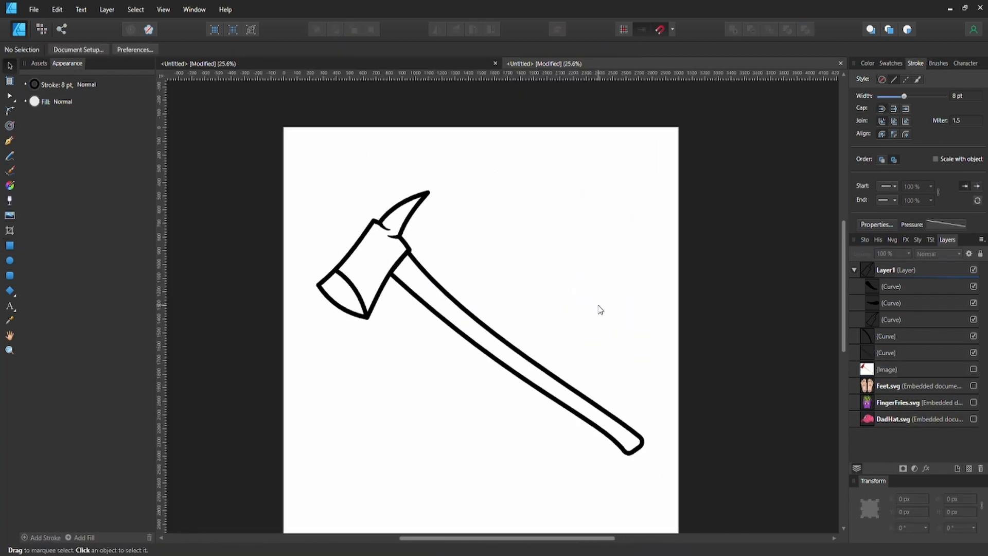
Group all the axe linework and flip a duplicate of the group horizontally to form a pair of crossed axes.
drag(269, 176, 695, 526)
key(ctrl+g)
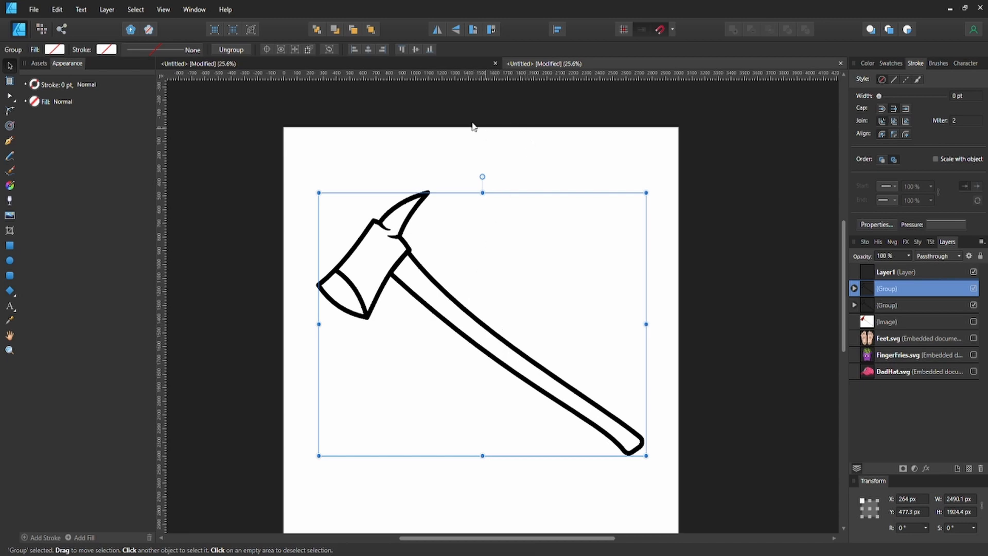
click(441, 26)
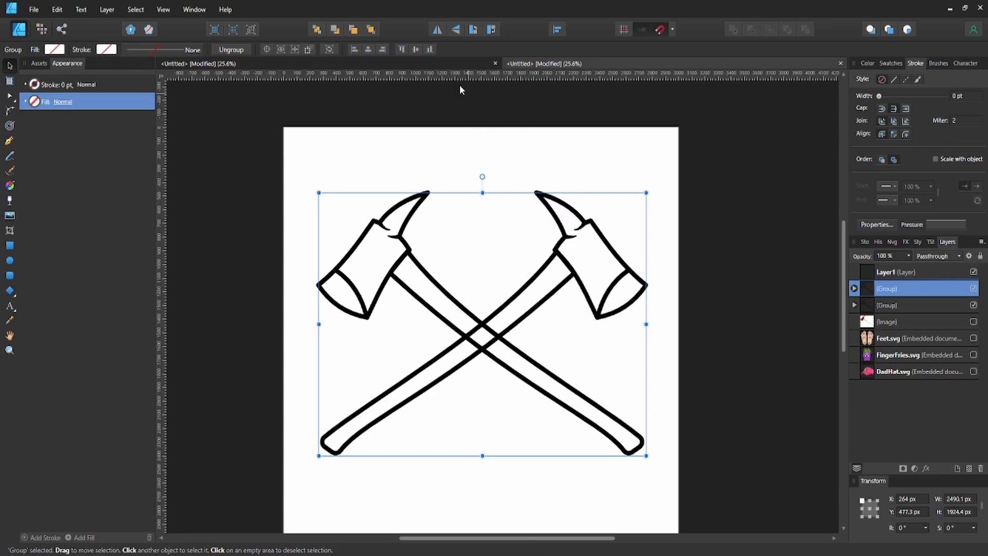
click(746, 304)
scroll(592, 342, down, 2)
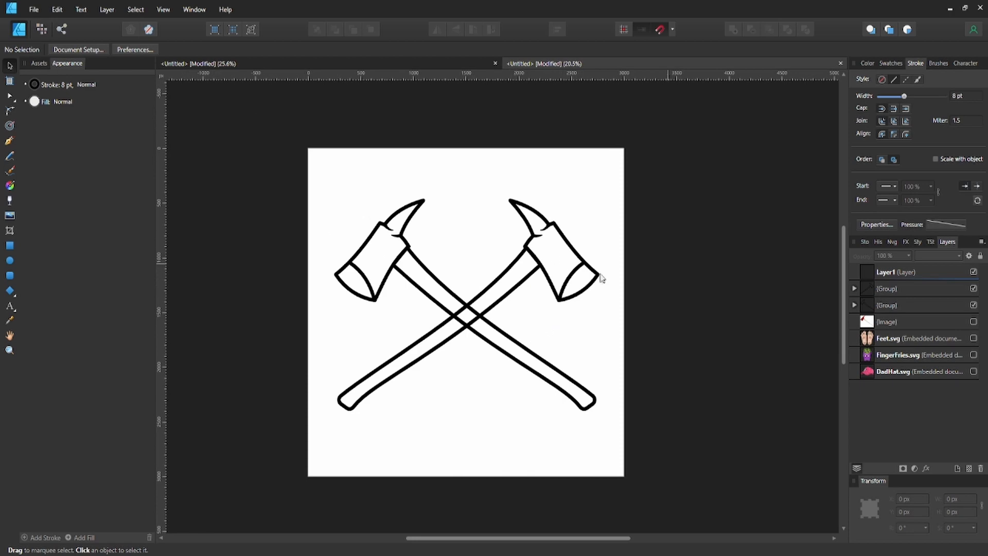